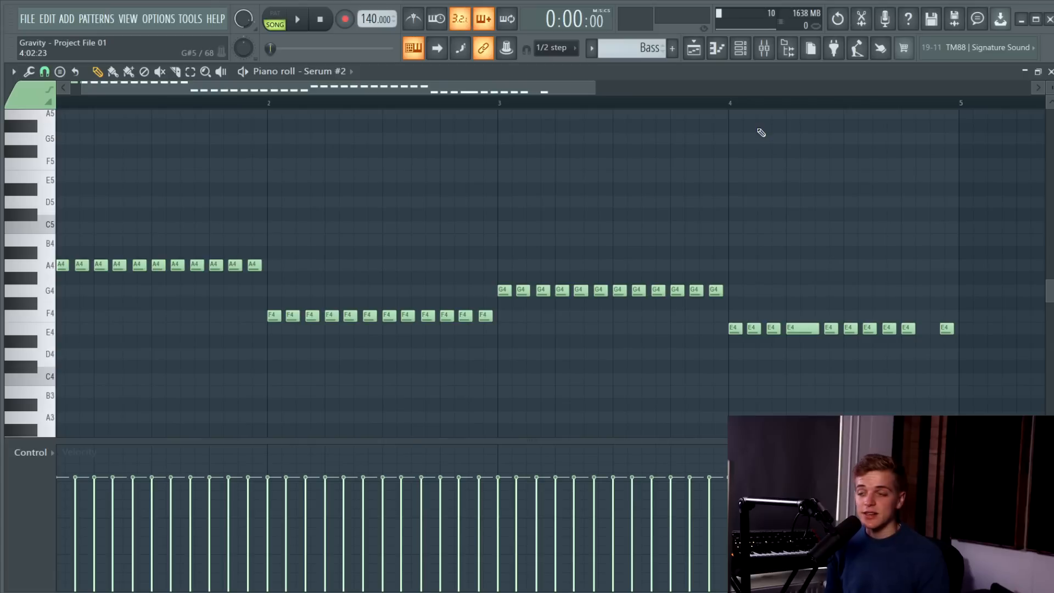
Play the Bass pattern on its own and examine its repeated A4 notes in bar 1 and E4 notes in bar 4.
{"action": "key", "text": "space"}
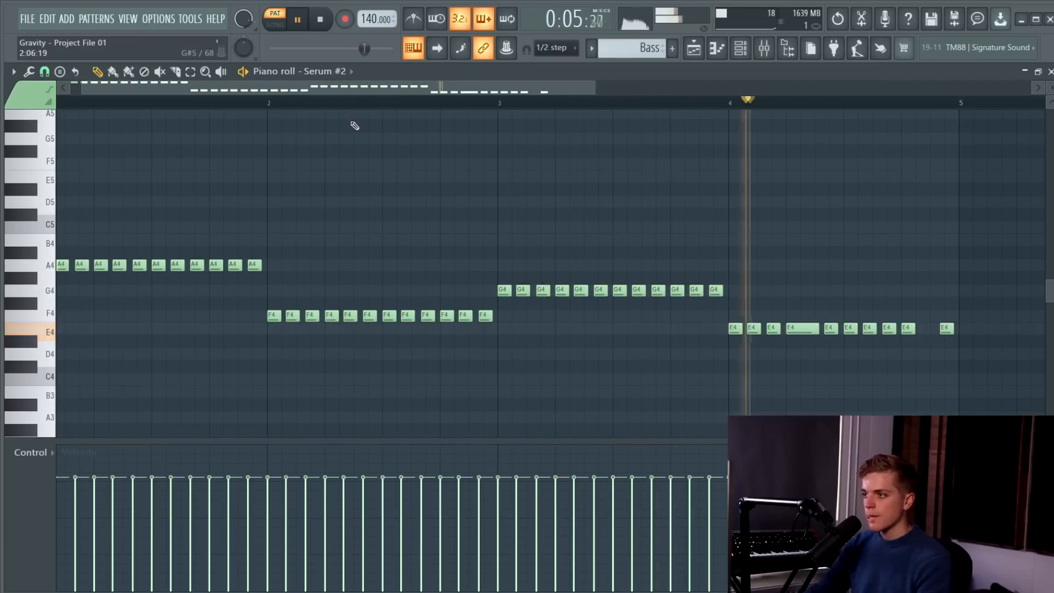
{"action": "key", "text": "space"}
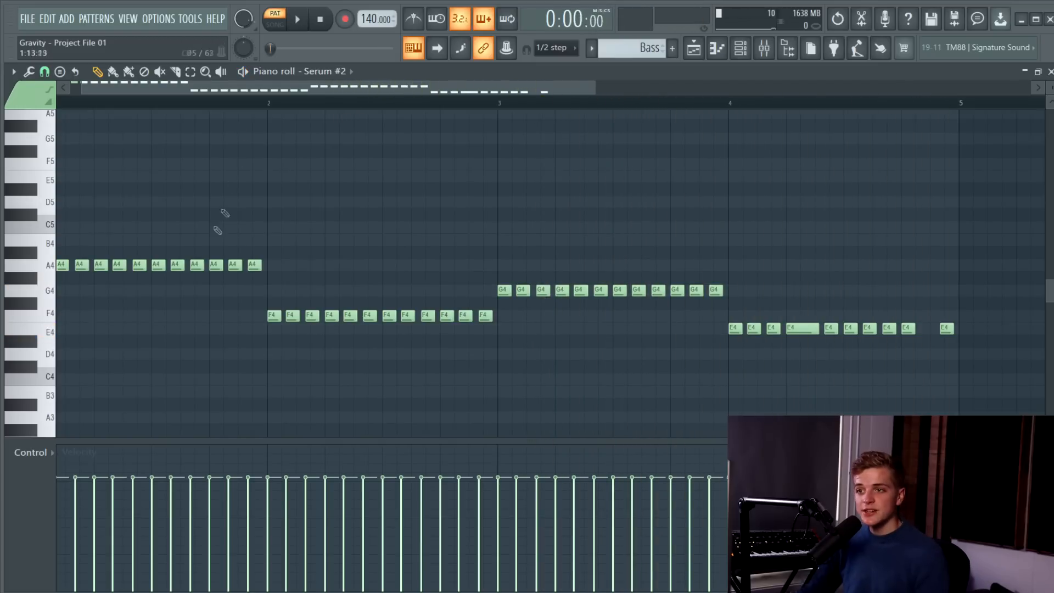
{"action": "left_click_drag", "start_coordinate": [63, 276], "coordinate": [301, 263]}
{"action": "left_click", "coordinate": [303, 261]}
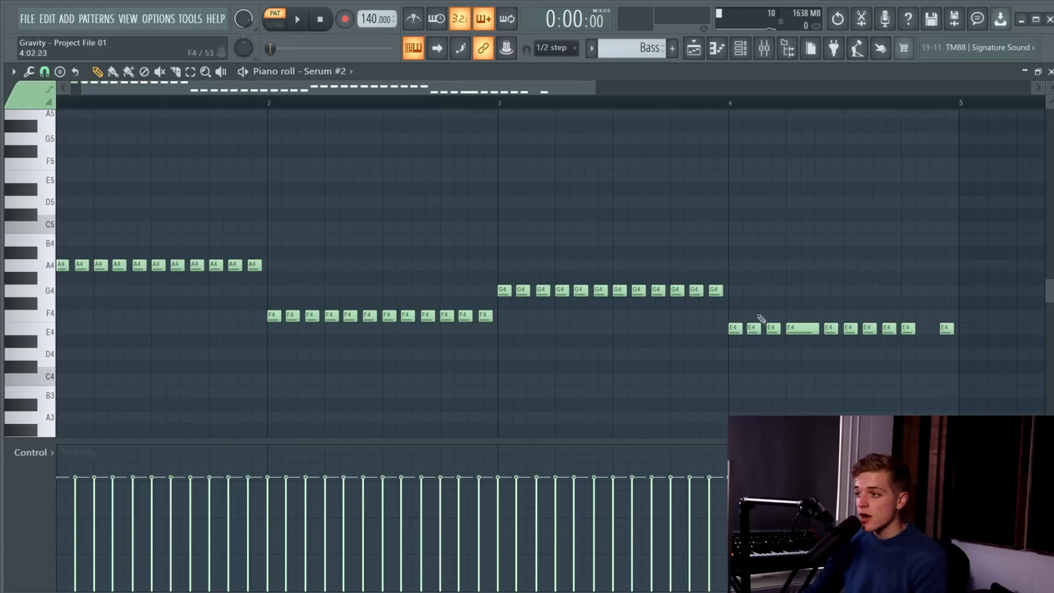
{"action": "left_click_drag", "start_coordinate": [713, 311], "coordinate": [972, 329]}
{"action": "left_click", "coordinate": [914, 357]}
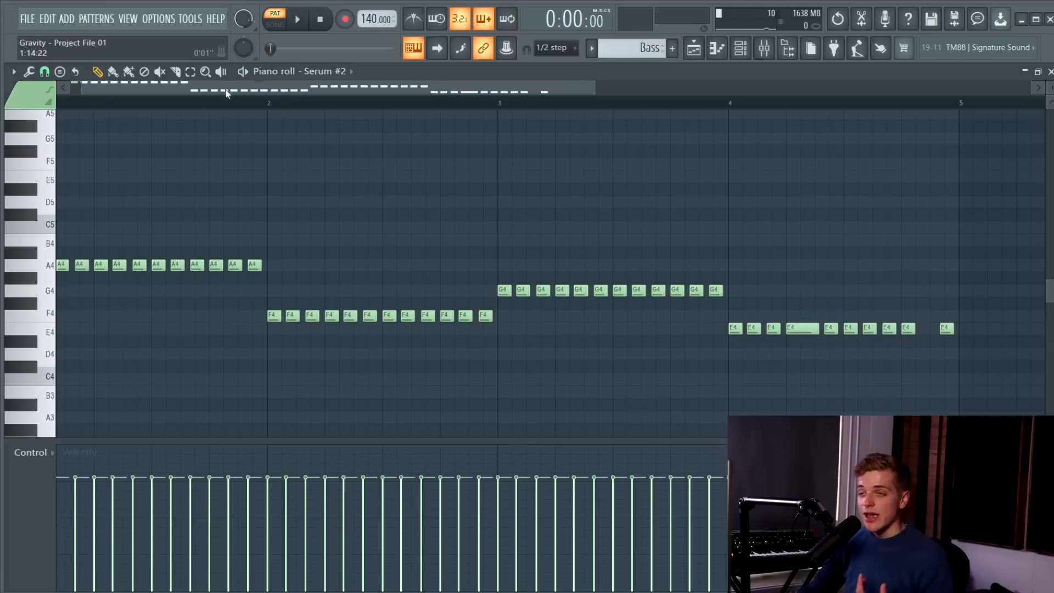
Set the piano roll snap to 1/6 beat and check the grid against the A4 bass notes.
{"action": "left_click", "coordinate": [44, 71]}
{"action": "left_click", "coordinate": [67, 219]}
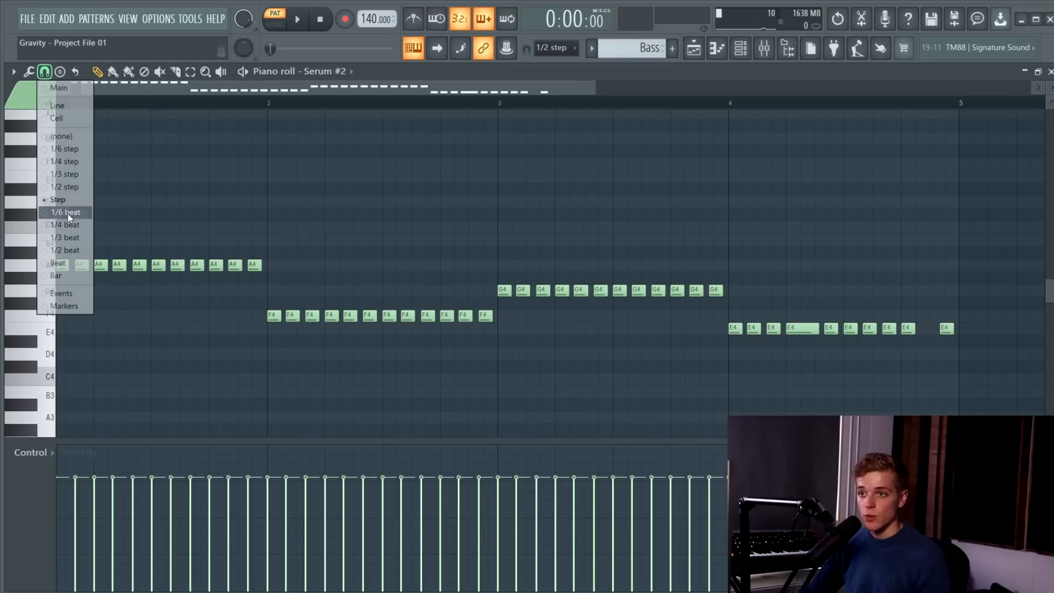
{"action": "scroll", "coordinate": [64, 267], "scroll_direction": "up", "scroll_amount": 3, "text": "ctrl"}
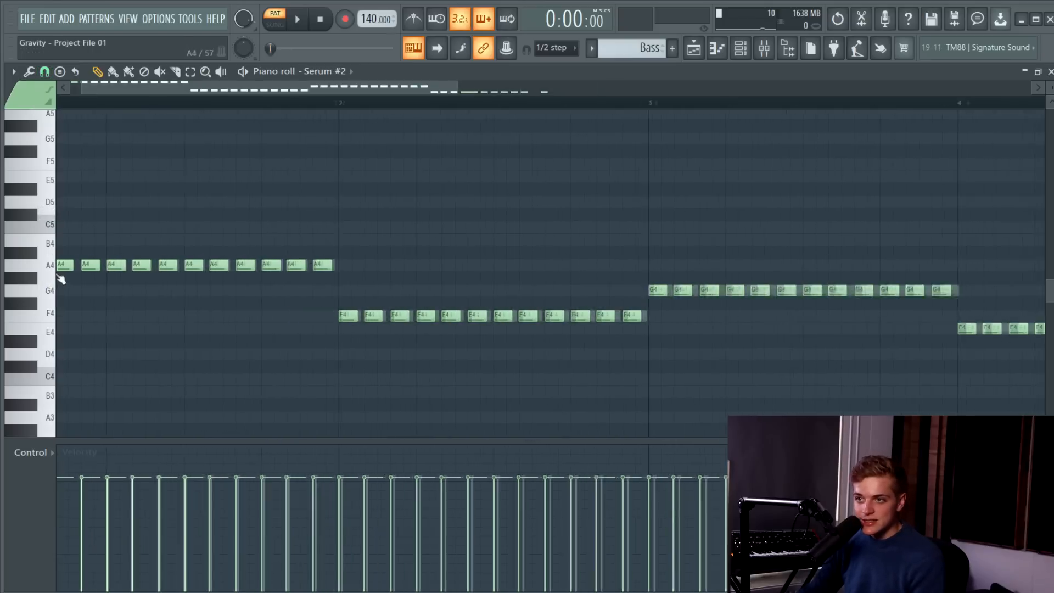
{"action": "scroll", "coordinate": [64, 267], "scroll_direction": "down", "scroll_amount": 1, "text": "ctrl"}
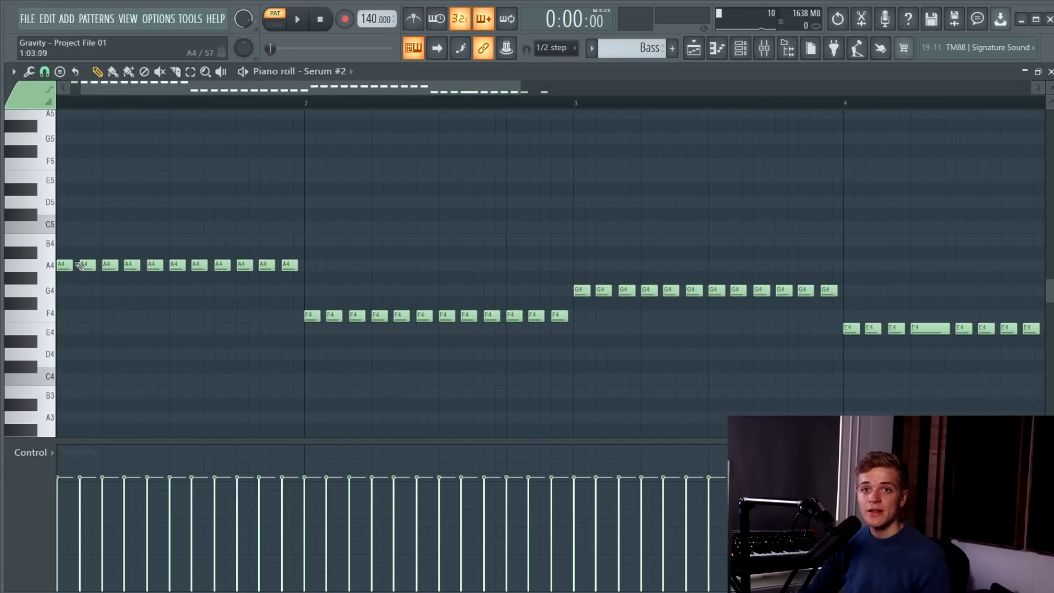
Set the piano roll snap to Cell and compare the grid at different magnifications around the A4 notes.
{"action": "left_click", "coordinate": [46, 75]}
{"action": "left_click", "coordinate": [65, 118]}
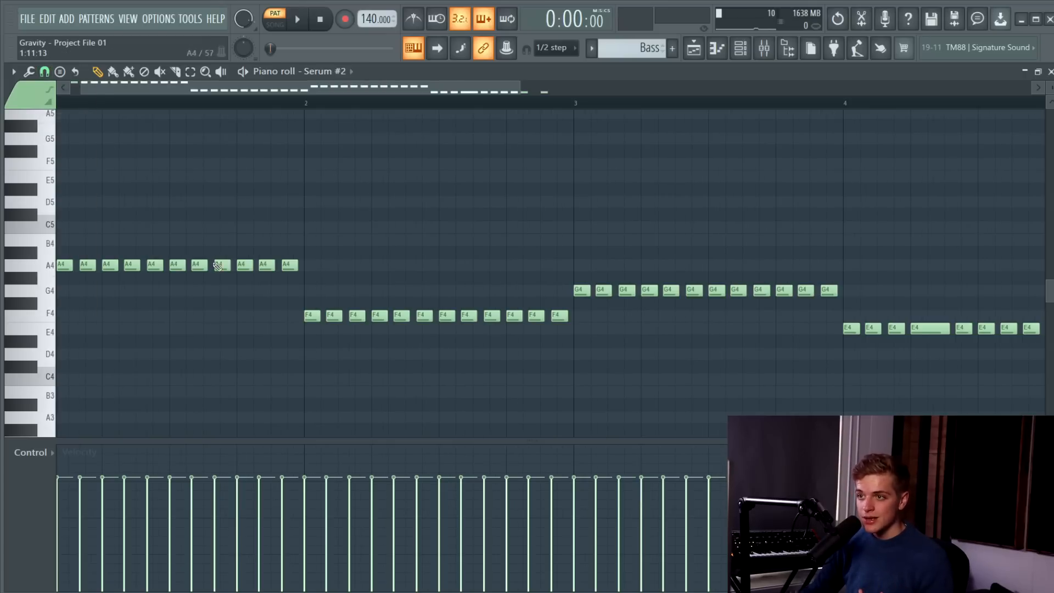
{"action": "scroll", "coordinate": [226, 268], "scroll_direction": "up", "scroll_amount": 3, "text": "ctrl"}
{"action": "scroll", "coordinate": [234, 269], "scroll_direction": "down", "scroll_amount": 4, "text": "ctrl"}
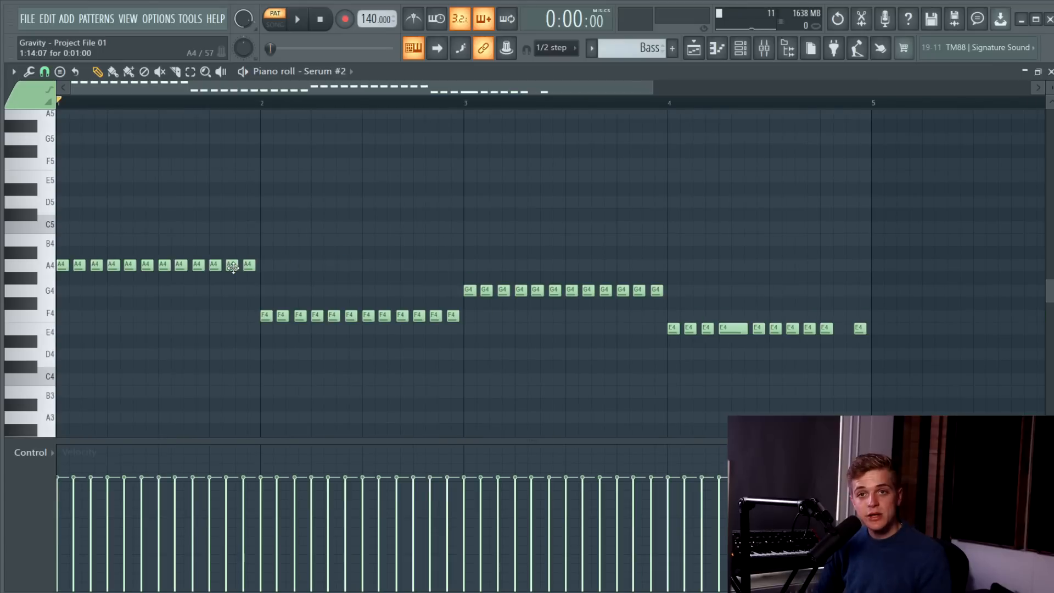
{"action": "scroll", "coordinate": [234, 268], "scroll_direction": "up", "scroll_amount": 5, "text": "ctrl"}
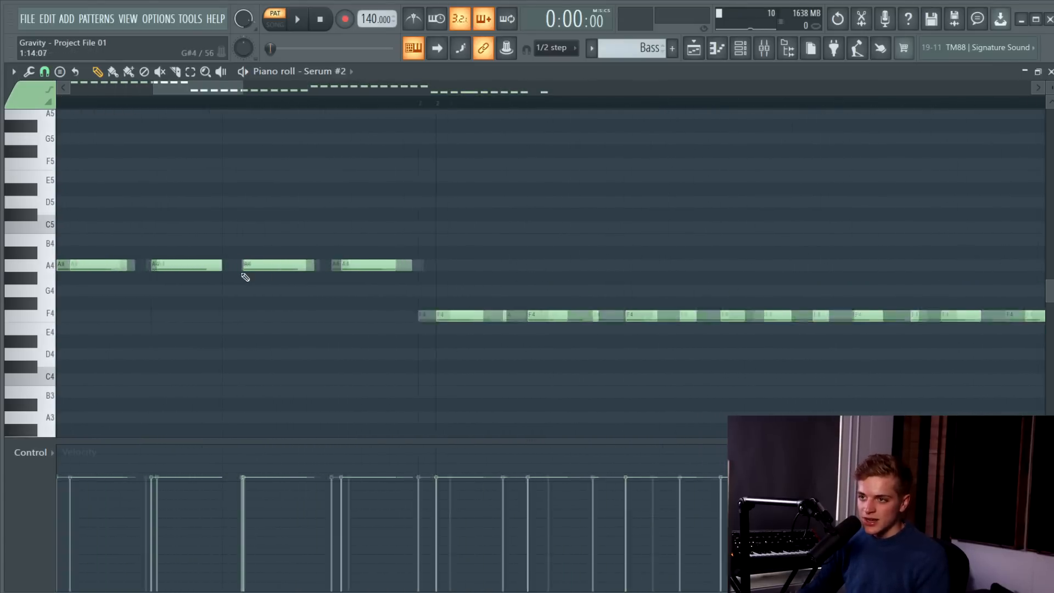
{"action": "scroll", "coordinate": [352, 266], "scroll_direction": "down", "scroll_amount": 2, "text": "ctrl"}
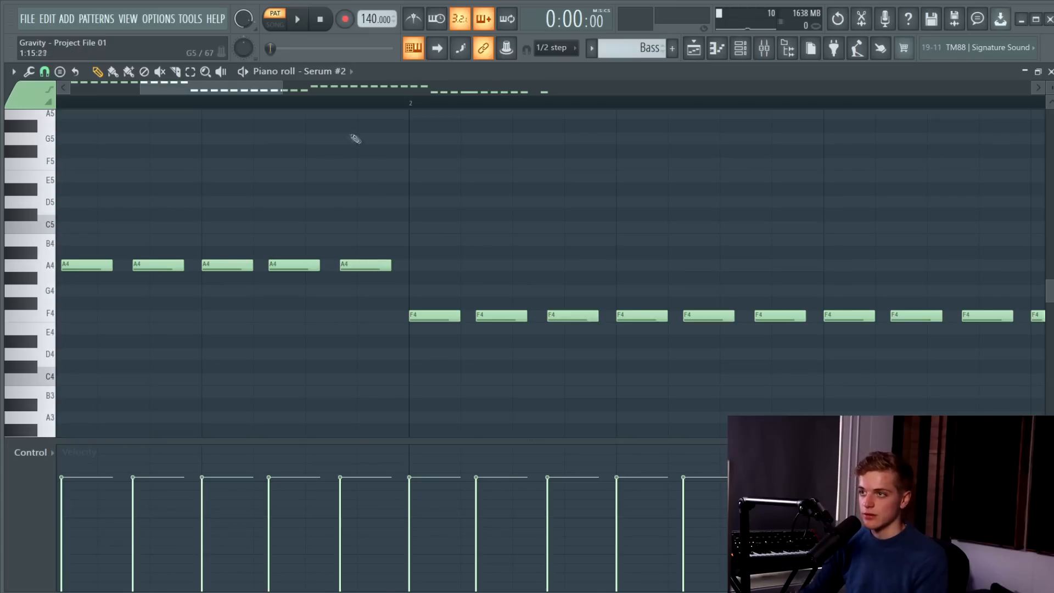
Set the piano roll snap back to 1/6 beat and view the whole four-bar Bass pattern.
{"action": "left_click", "coordinate": [44, 71]}
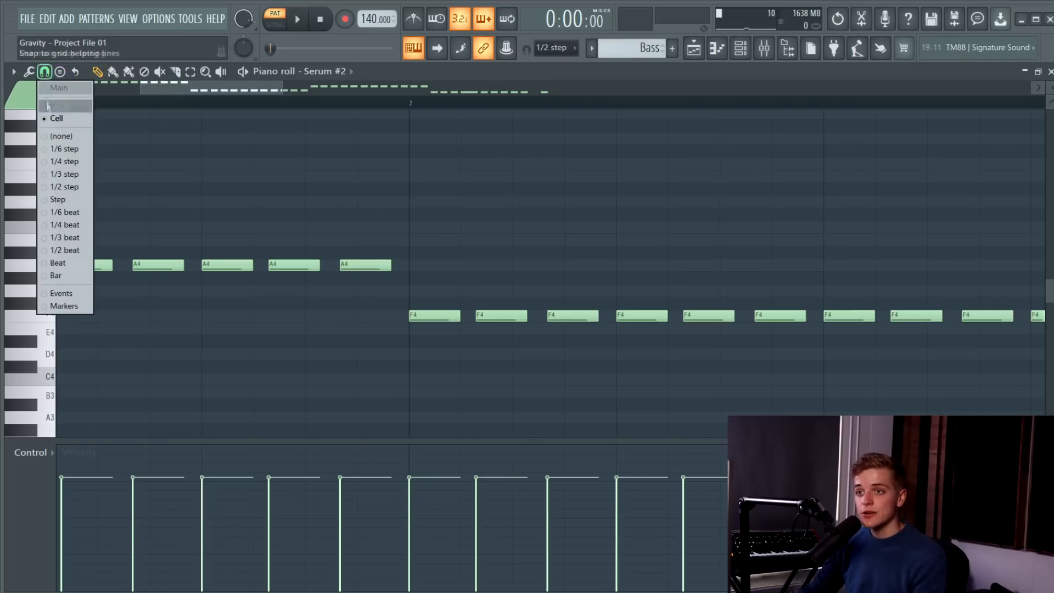
{"action": "left_click", "coordinate": [60, 223]}
{"action": "scroll", "coordinate": [282, 220], "scroll_direction": "down", "scroll_amount": 1}
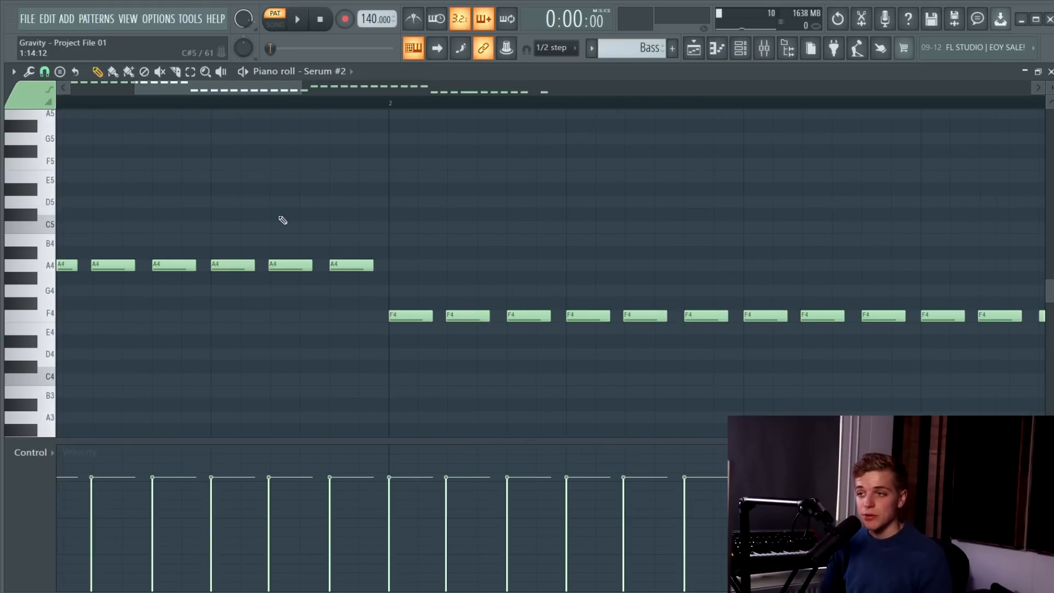
{"action": "scroll", "coordinate": [283, 221], "scroll_direction": "down", "scroll_amount": 3}
Play the Bass pattern with the channel rack open and examine Serum #4's Parametric EQ 2 and CamelCrusher effects.
{"action": "key", "text": "F6"}
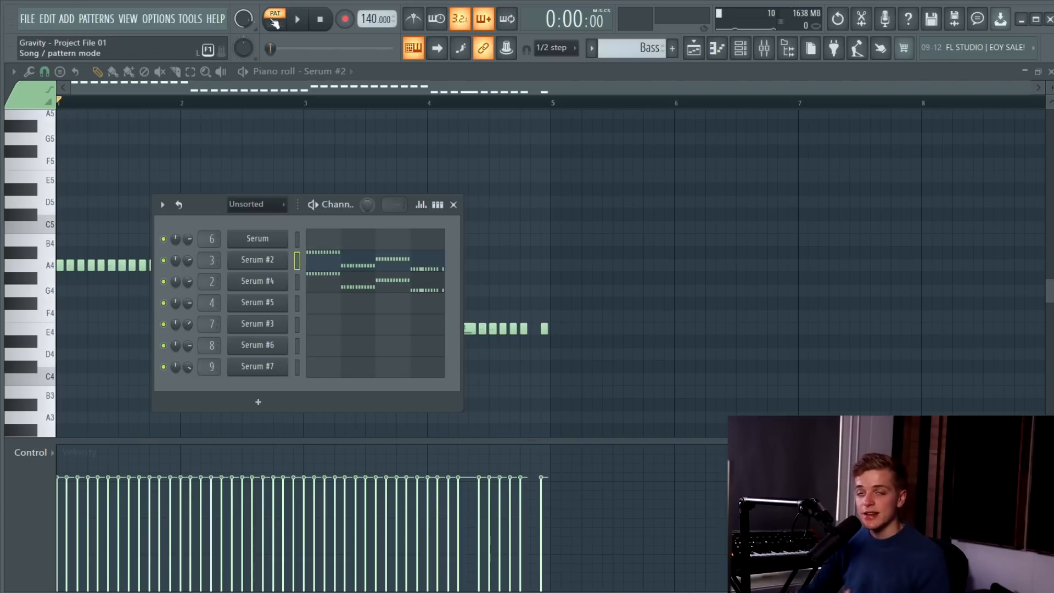
{"action": "key", "text": "space"}
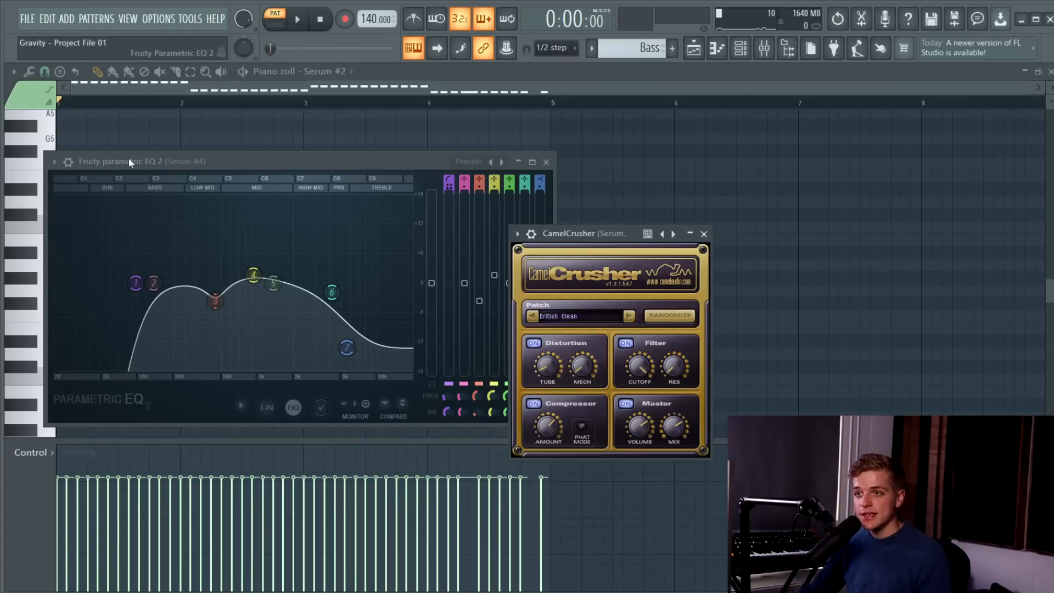
{"action": "left_click_drag", "start_coordinate": [131, 165], "coordinate": [151, 163]}
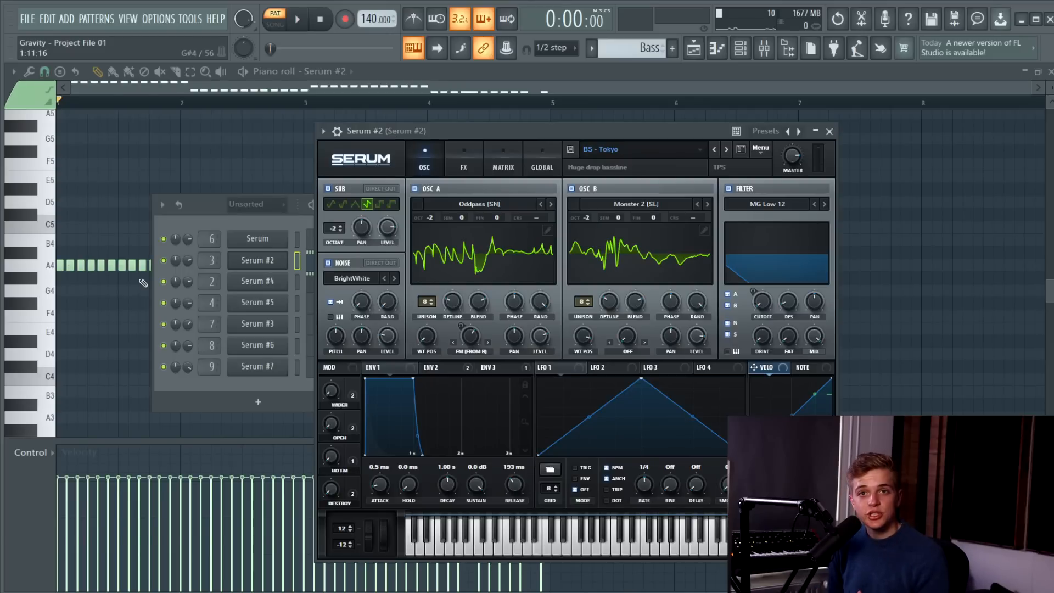
Solo the Serum #2 channel and inspect Env 2 and the effects of its BS - Tokyo patch.
{"action": "right_click", "coordinate": [163, 262]}
{"action": "left_click", "coordinate": [166, 272]}
{"action": "left_click_drag", "start_coordinate": [489, 134], "coordinate": [476, 130]}
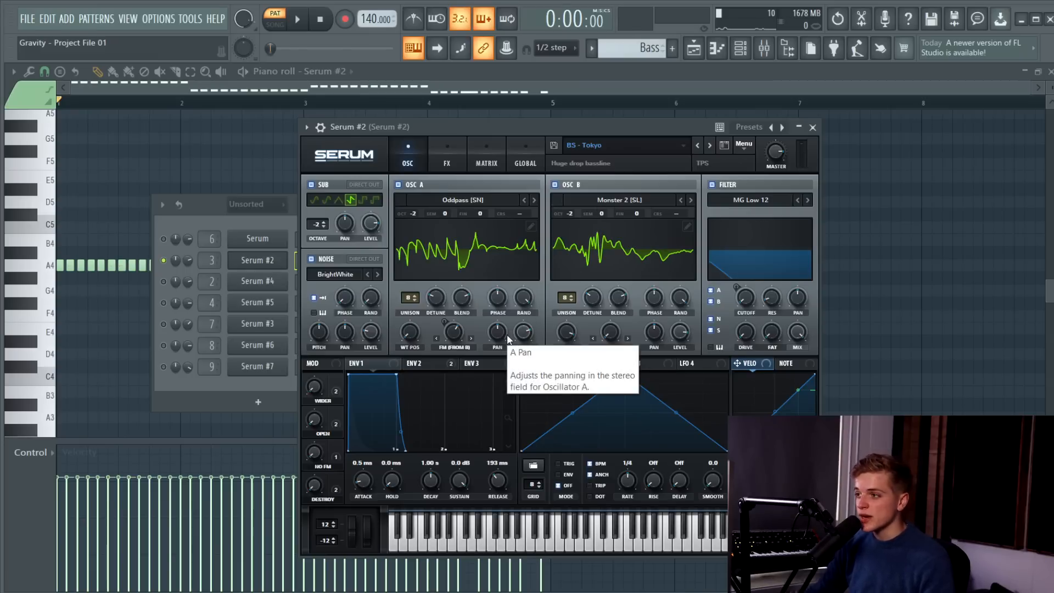
{"action": "left_click", "coordinate": [421, 364]}
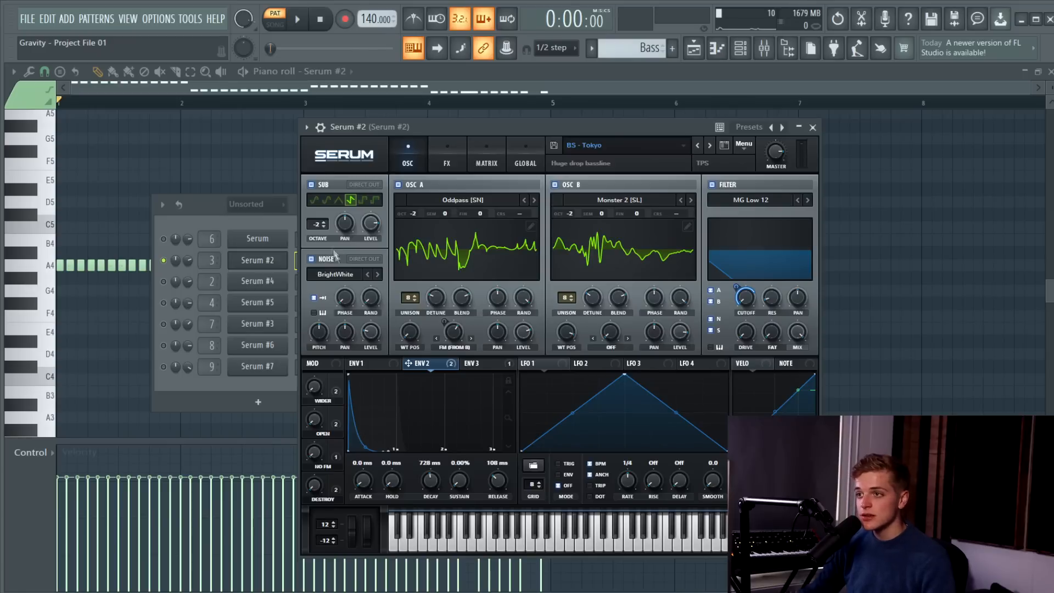
{"action": "left_click", "coordinate": [439, 163]}
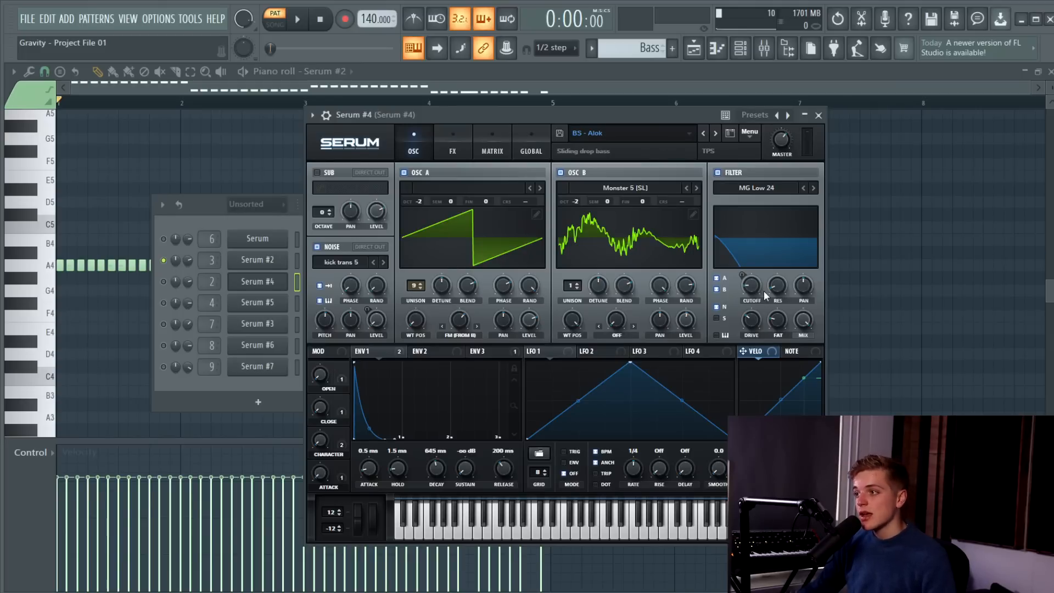
Inspect Env 1 and the effects chain of Serum #4's BS - Alok patch.
{"action": "left_click", "coordinate": [369, 352]}
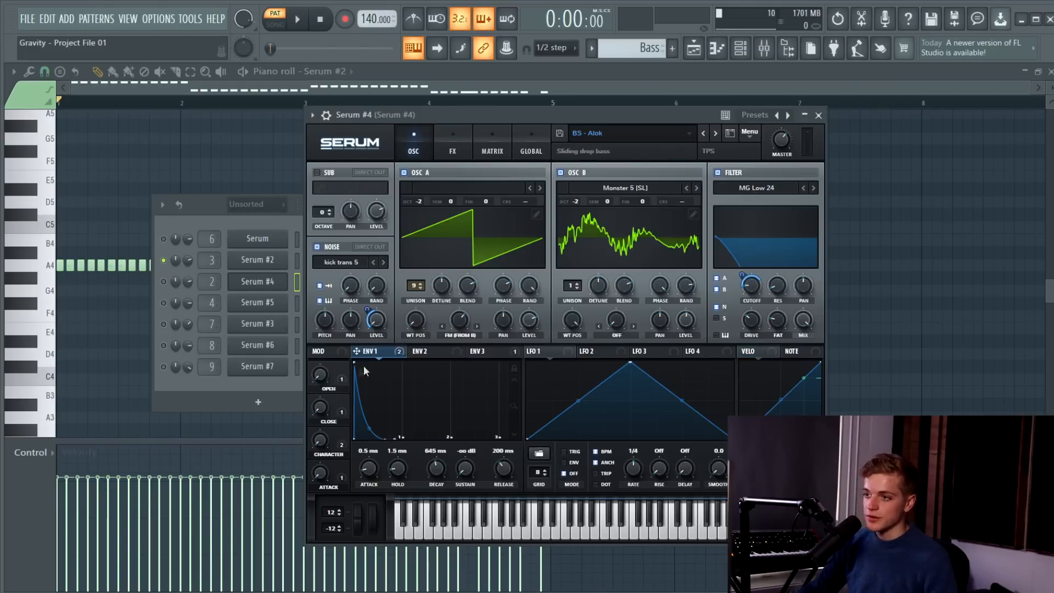
{"action": "left_click", "coordinate": [458, 153]}
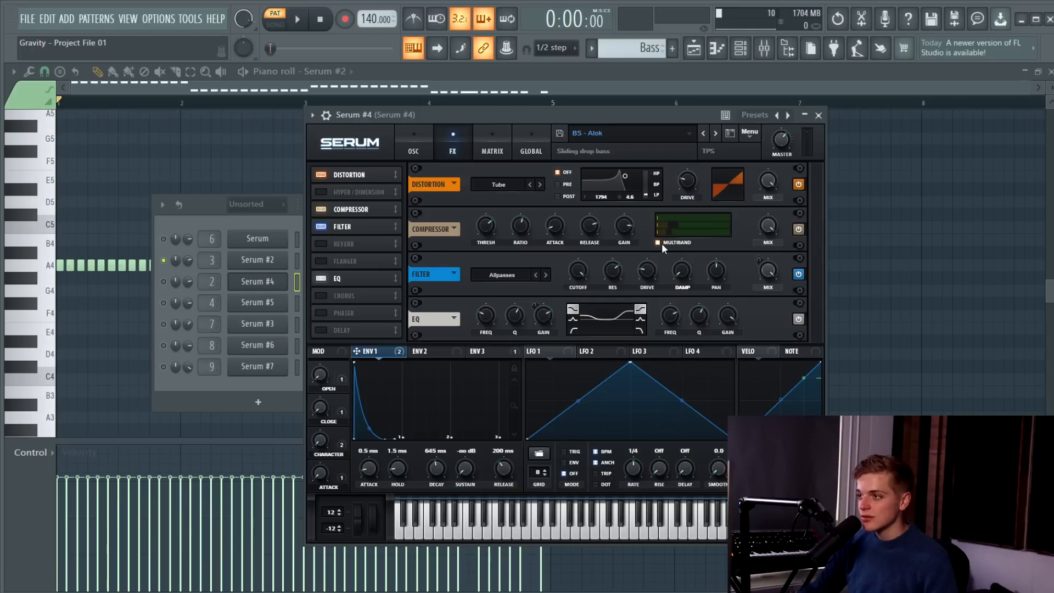
{"action": "key", "text": "c"}
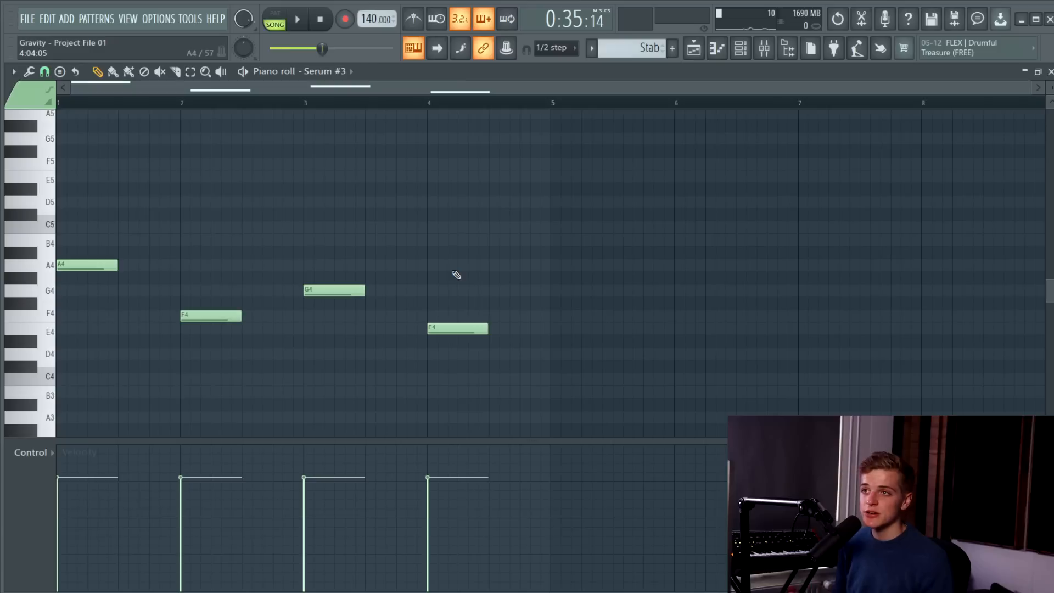
Play the Stab pattern on its own in pattern mode and open the channel rack.
{"action": "left_click", "coordinate": [275, 16]}
{"action": "key", "text": "space"}
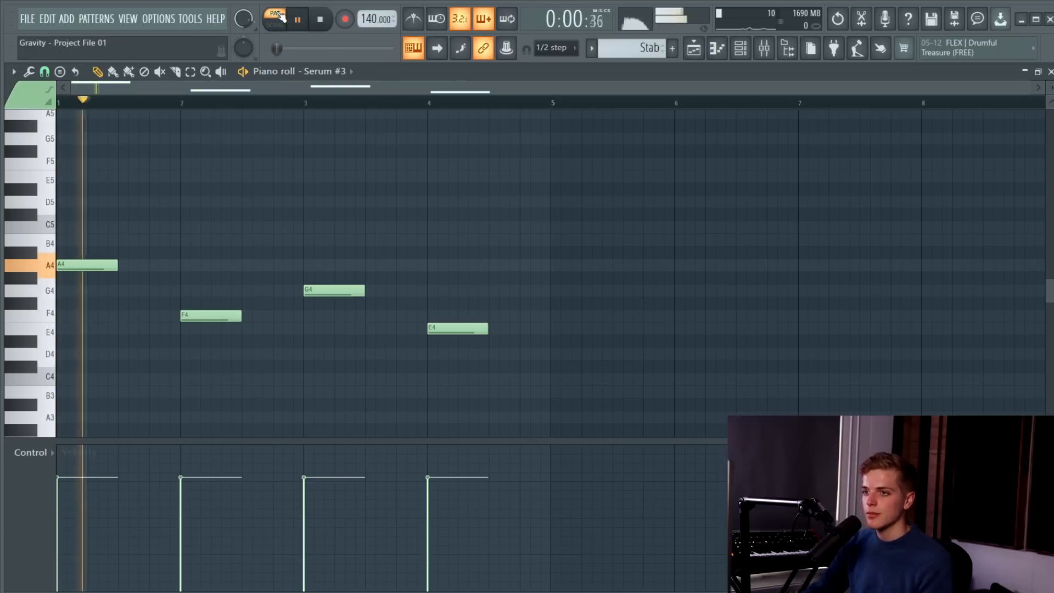
{"action": "left_click", "coordinate": [744, 49]}
{"action": "key", "text": "space"}
Open Serum #3 and inspect Env 1 and the effects of its SY - Stab patch.
{"action": "left_click", "coordinate": [265, 326]}
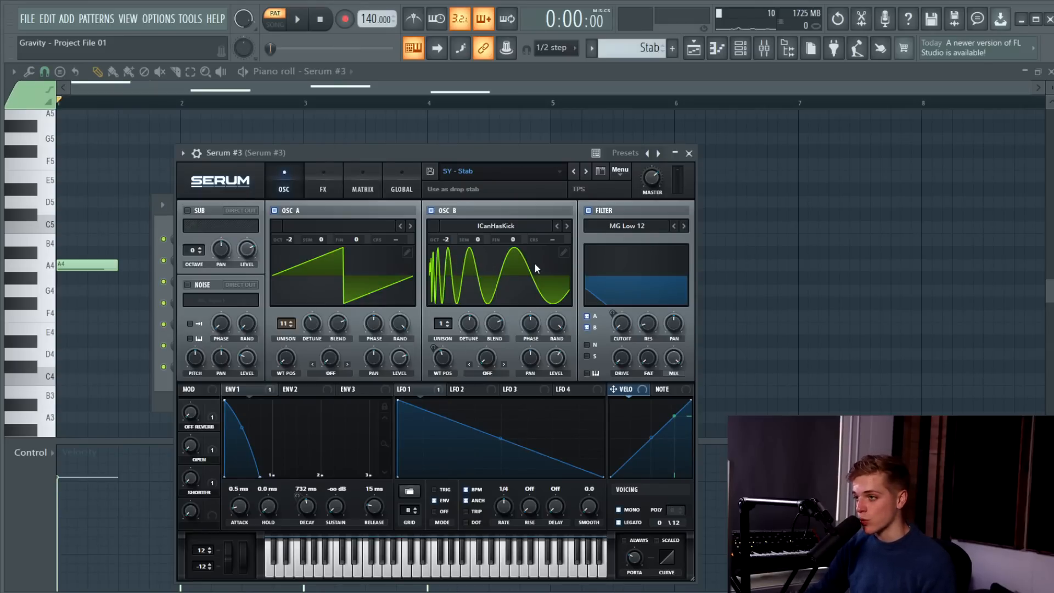
{"action": "left_click", "coordinate": [239, 389]}
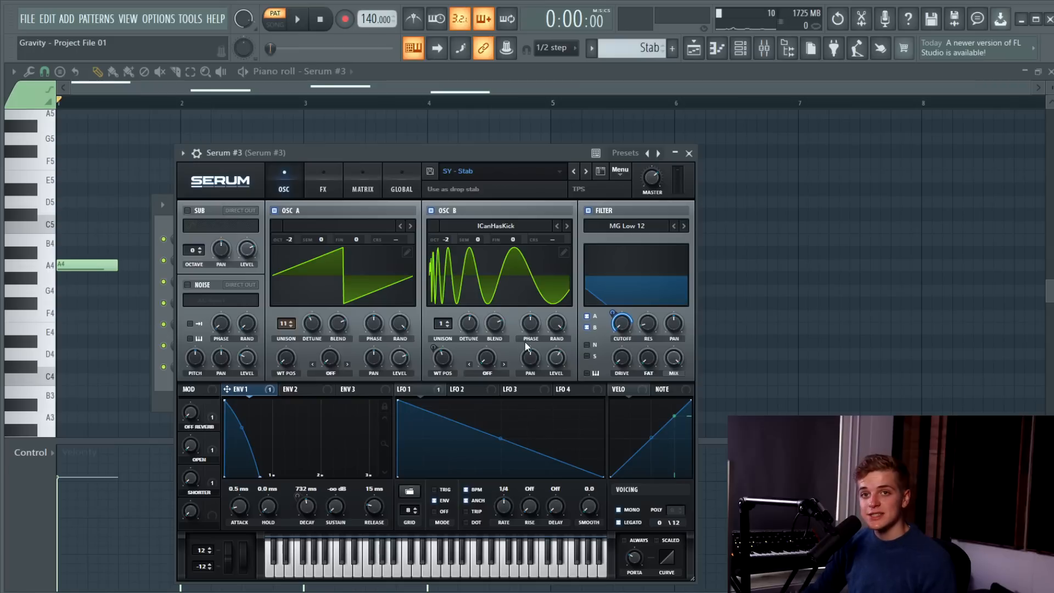
{"action": "left_click", "coordinate": [327, 175]}
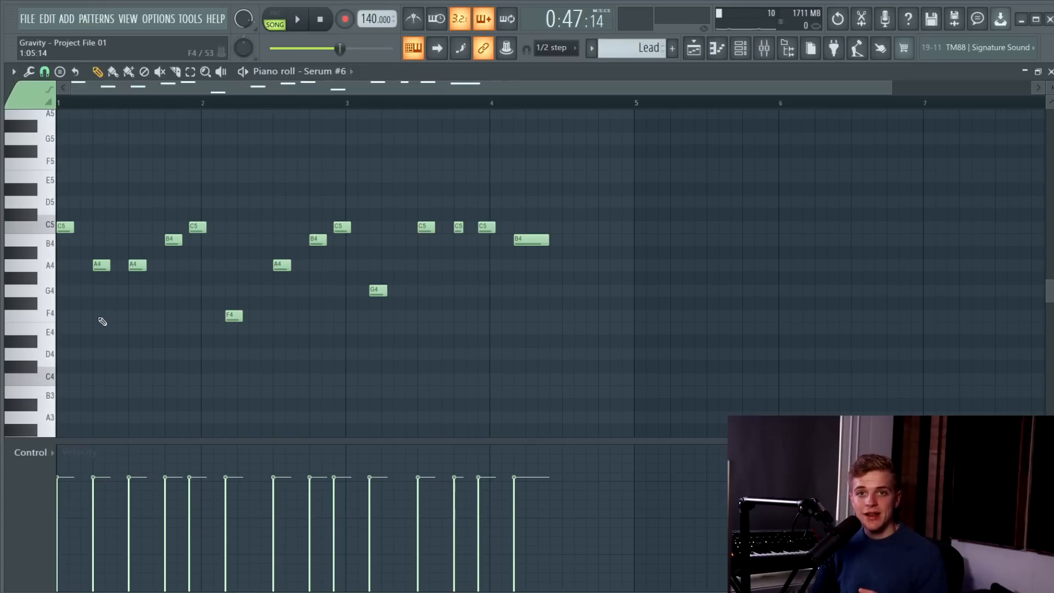
Play the Lead pattern on its own in pattern mode and select all its notes.
{"action": "left_click", "coordinate": [276, 20]}
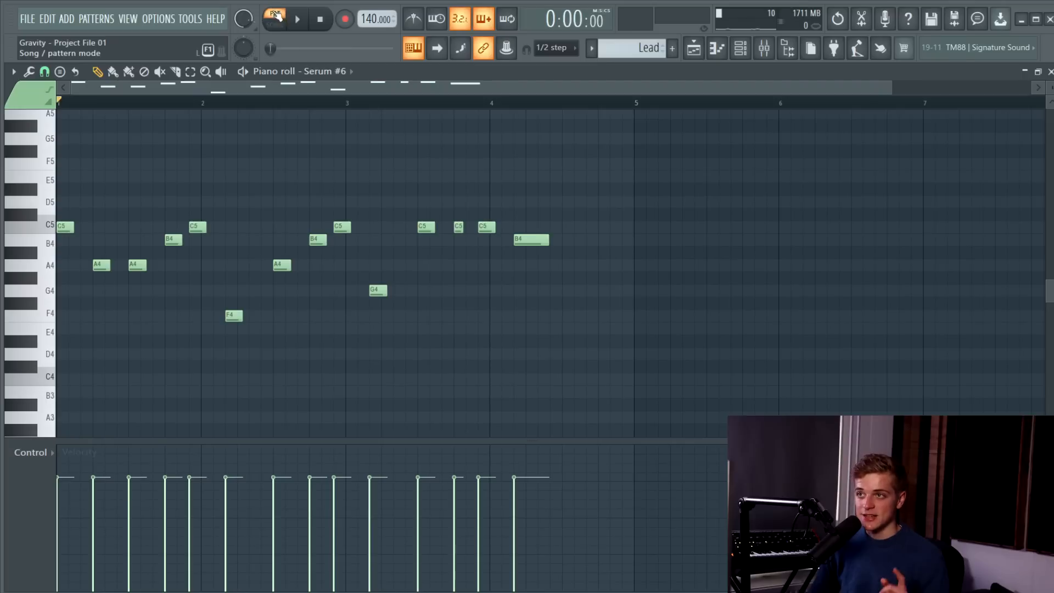
{"action": "left_click", "coordinate": [297, 20]}
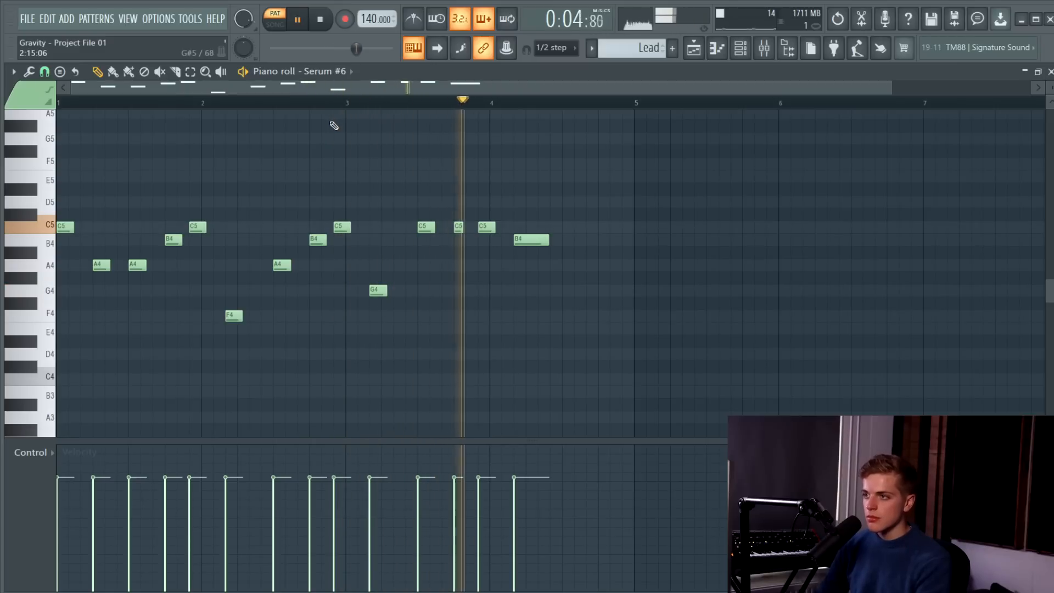
{"action": "key", "text": "space"}
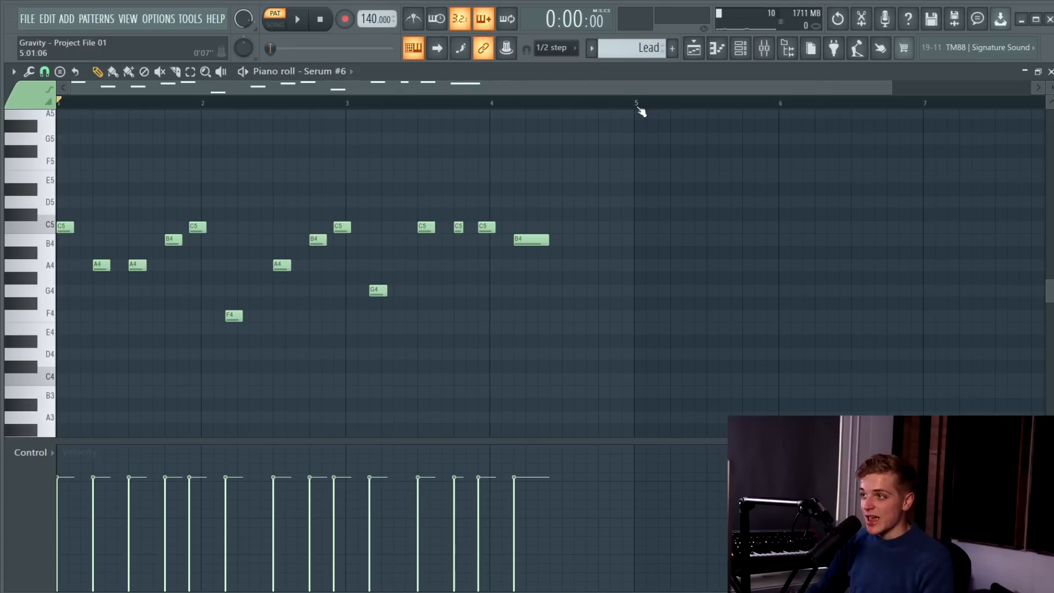
{"action": "key", "text": "ctrl+a"}
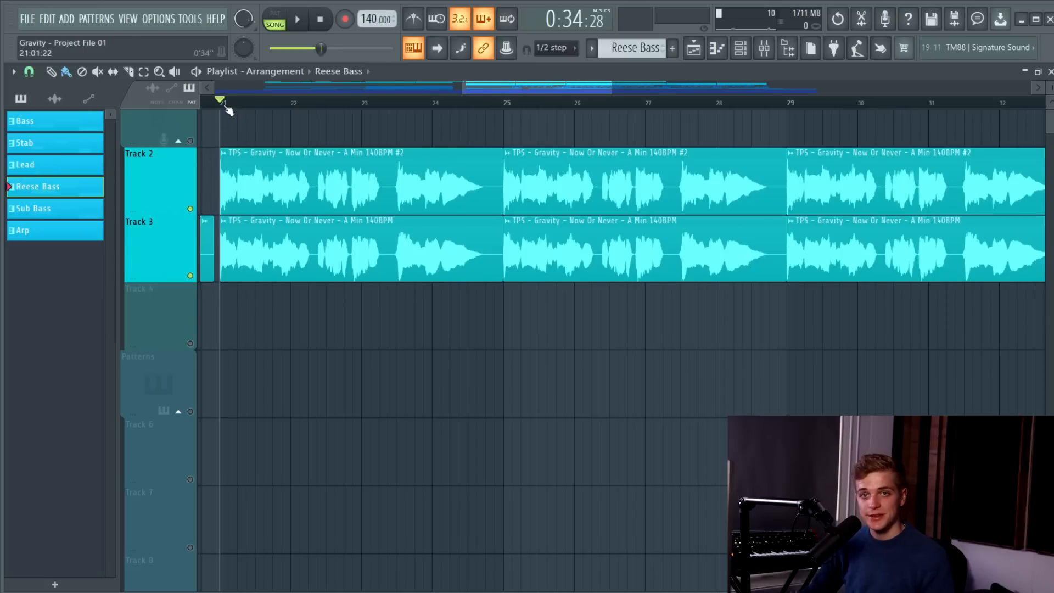
Play the vocal clips on Tracks 2 and 3 from bar 21 of the playlist.
{"action": "key", "text": "space"}
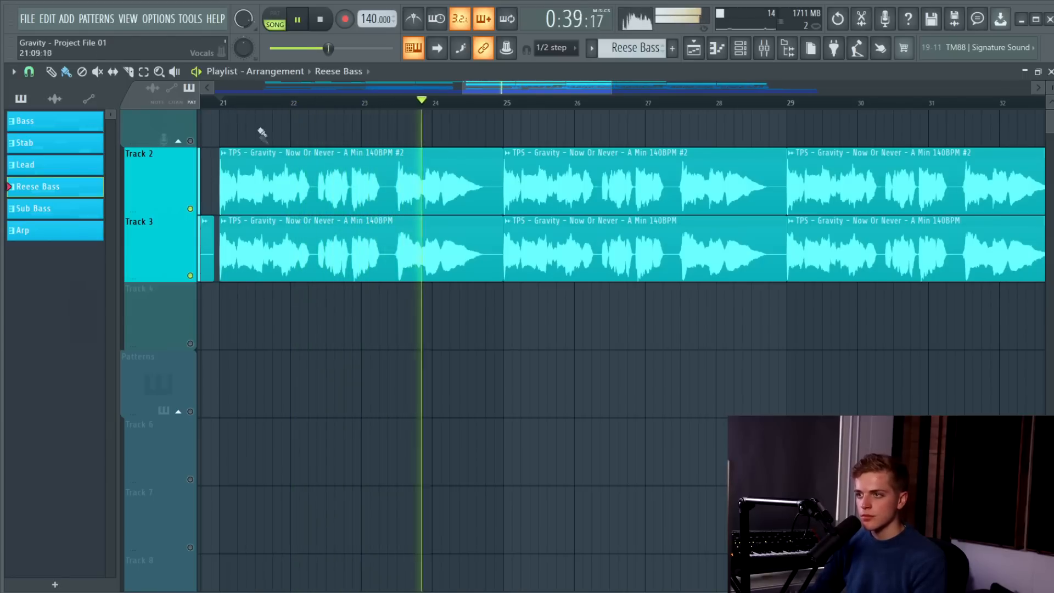
{"action": "key", "text": "space"}
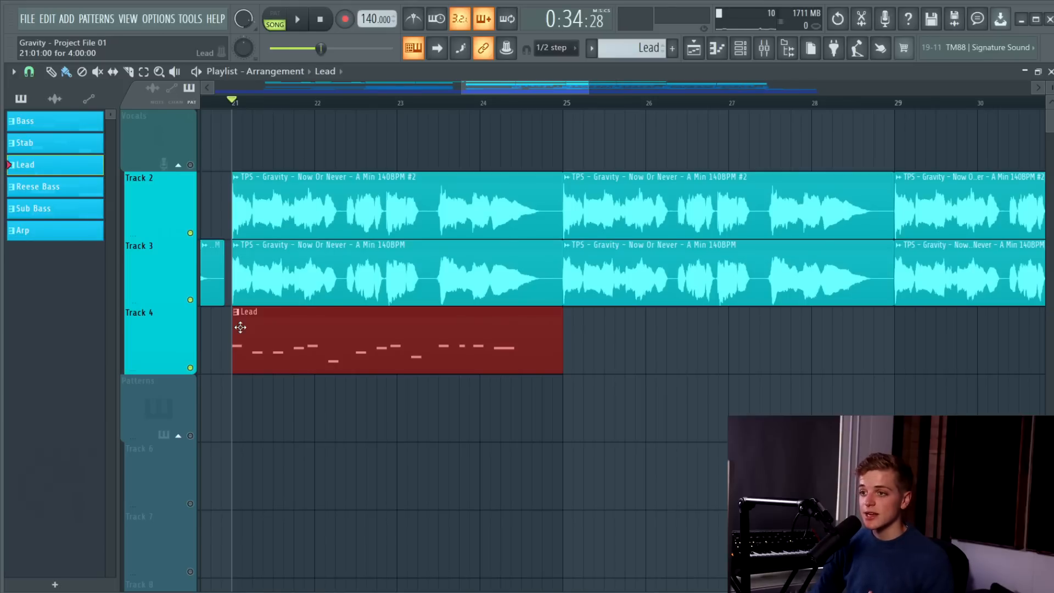
Play the Lead clip on Track 4 together with the vocals from bar 21, and delete that Lead clip.
{"action": "key", "text": "space"}
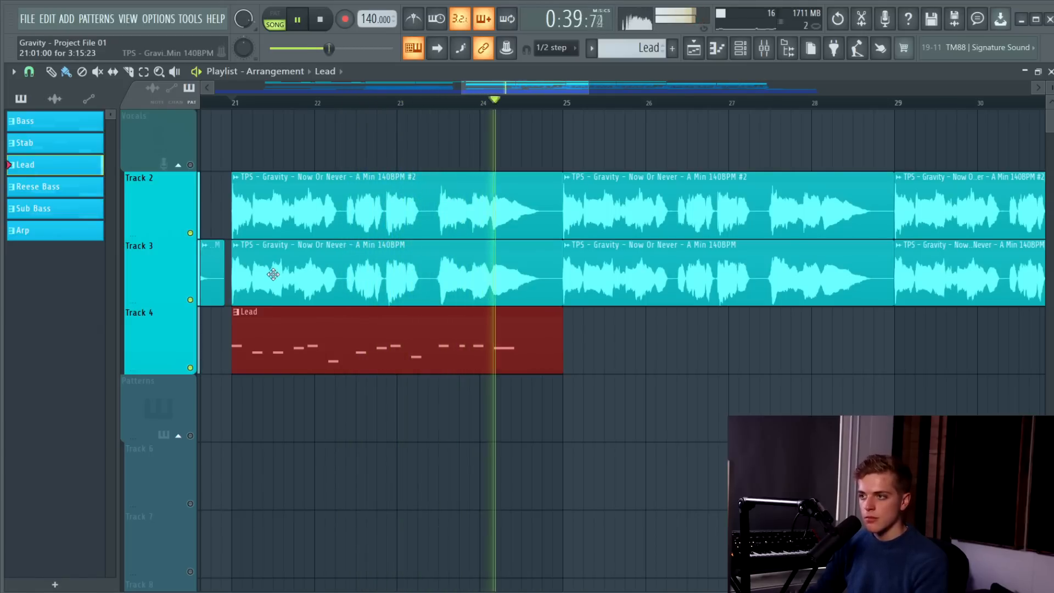
{"action": "right_click", "coordinate": [294, 331]}
{"action": "key", "text": "space"}
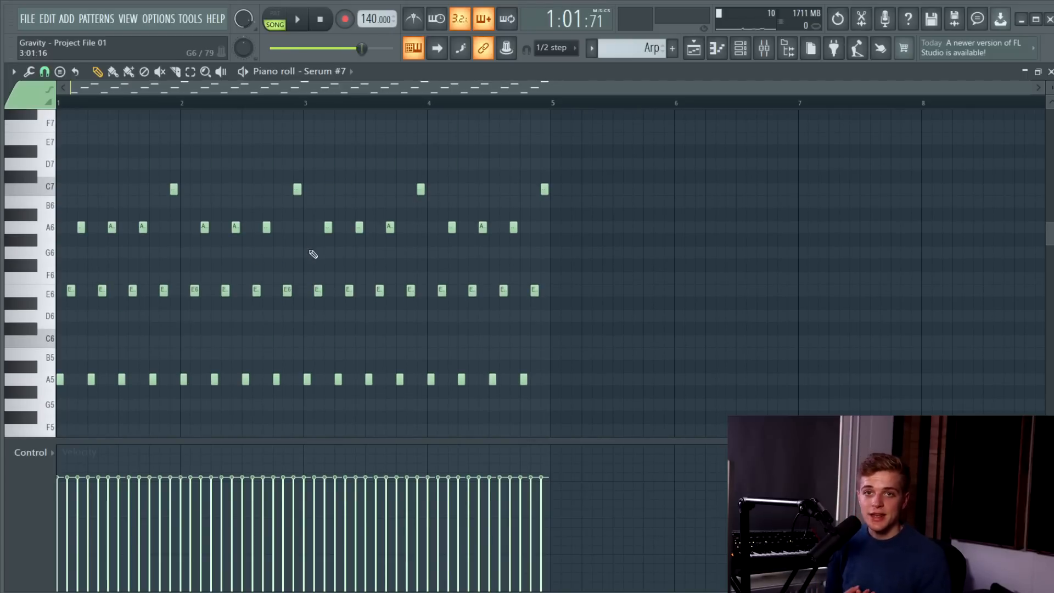
Play the Arp pattern on its own in pattern mode.
{"action": "left_click", "coordinate": [274, 16]}
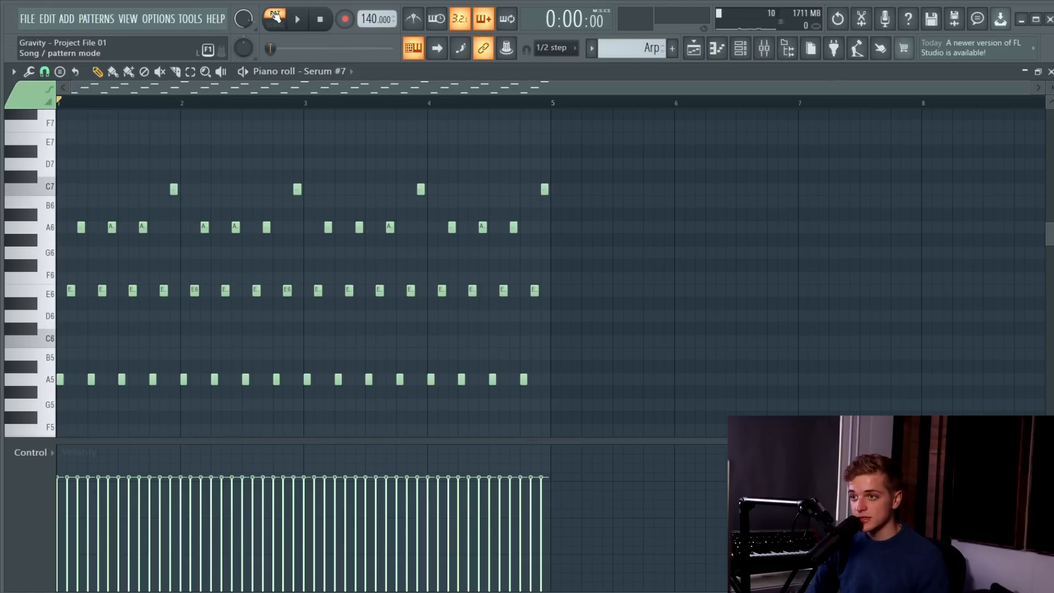
{"action": "key", "text": "space"}
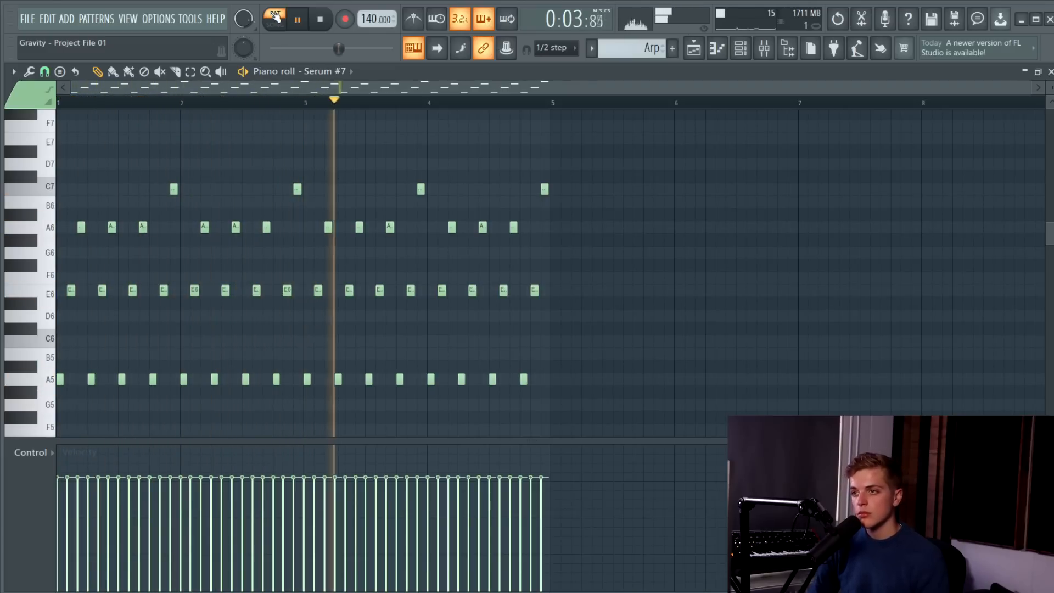
{"action": "key", "text": "space"}
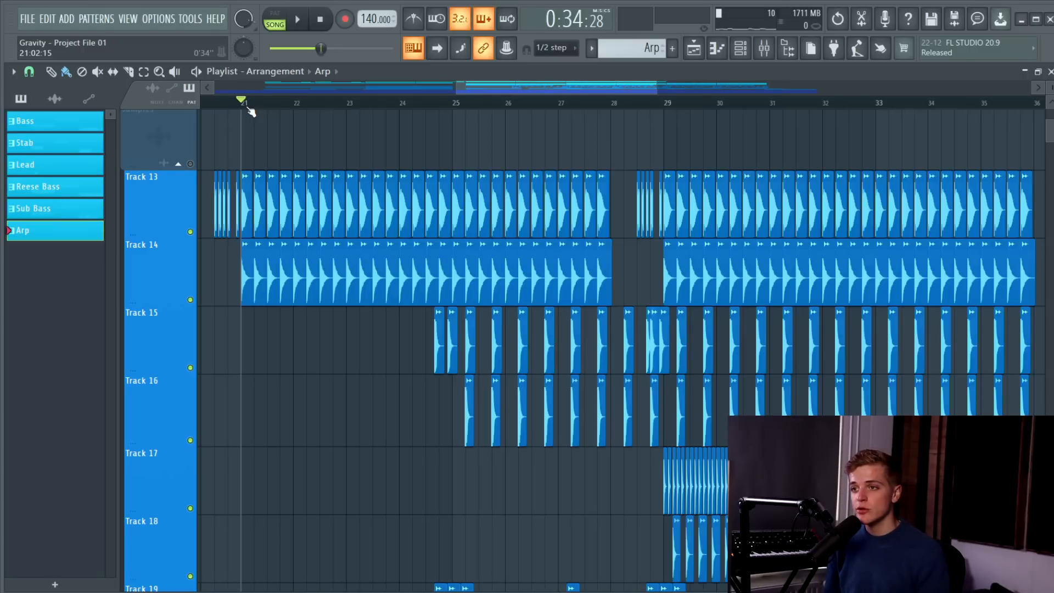
Play the kick and ride clips on Tracks 13 and 14 from bar 21 of the playlist.
{"action": "scroll", "coordinate": [250, 227], "scroll_direction": "up", "scroll_amount": 3}
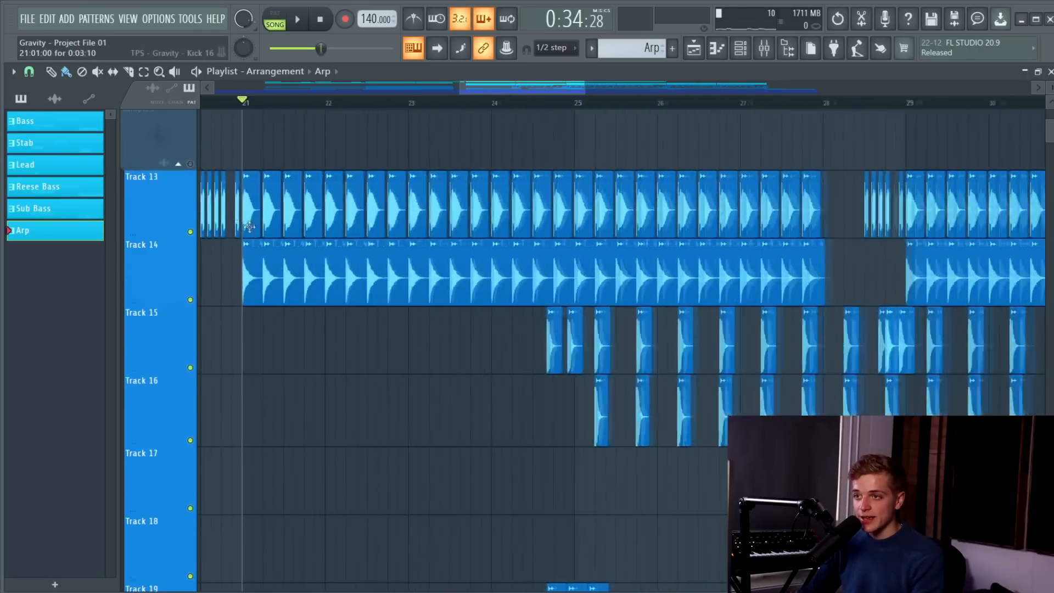
{"action": "scroll", "coordinate": [249, 226], "scroll_direction": "down", "scroll_amount": 5}
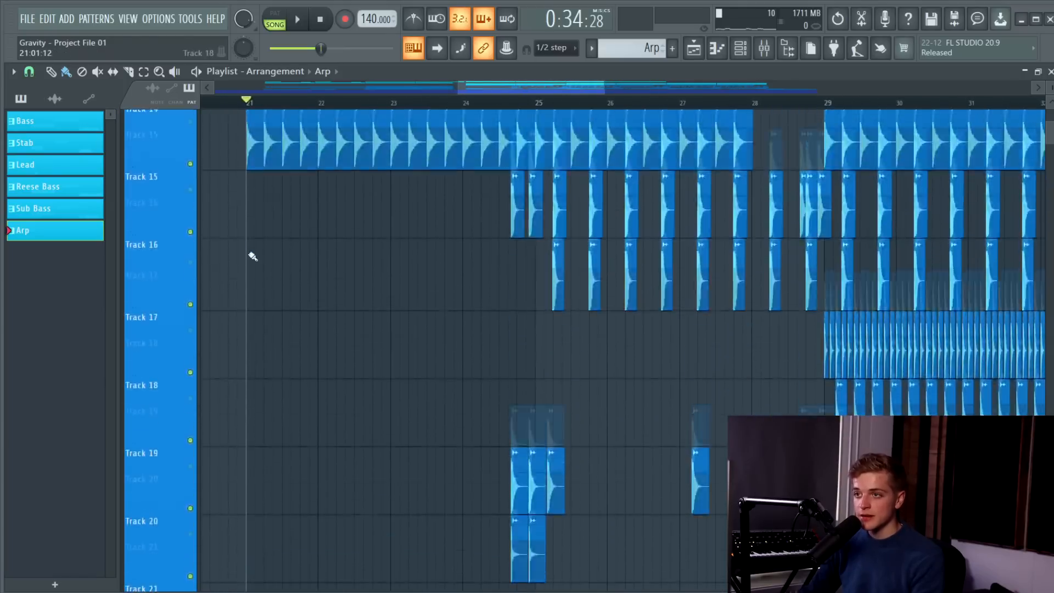
{"action": "scroll", "coordinate": [253, 258], "scroll_direction": "down", "scroll_amount": 5}
{"action": "scroll", "coordinate": [283, 324], "scroll_direction": "up", "scroll_amount": 8}
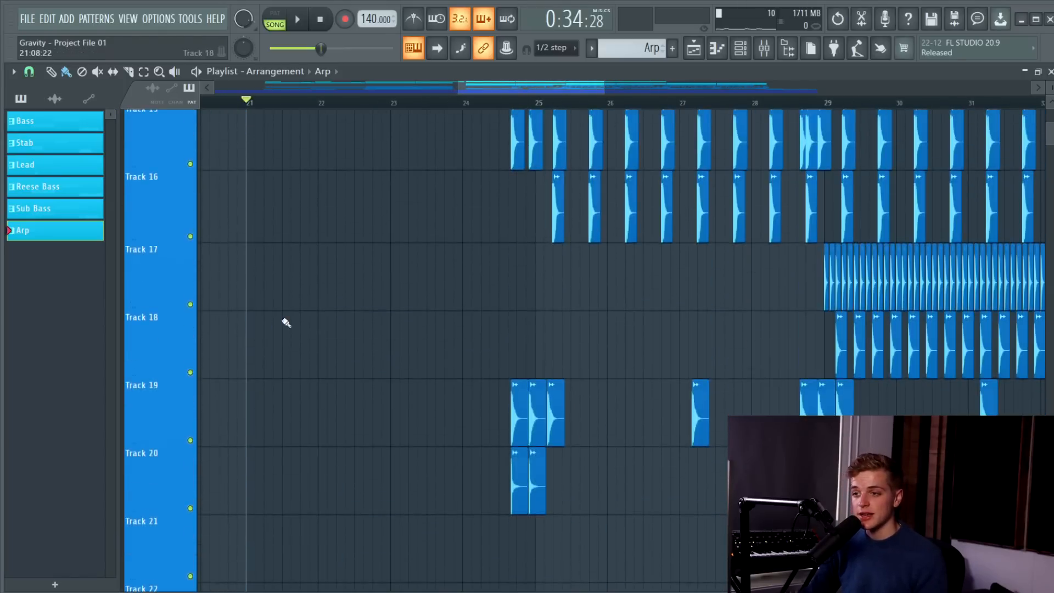
{"action": "key", "text": "space"}
{"action": "scroll", "coordinate": [296, 311], "scroll_direction": "down", "scroll_amount": 4}
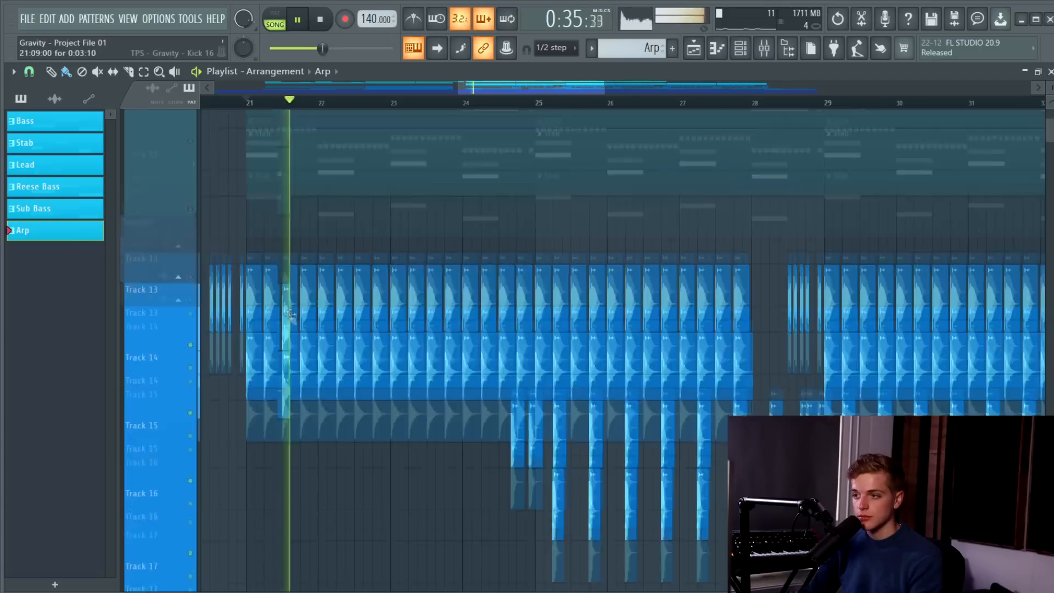
{"action": "scroll", "coordinate": [369, 302], "scroll_direction": "up", "scroll_amount": 2}
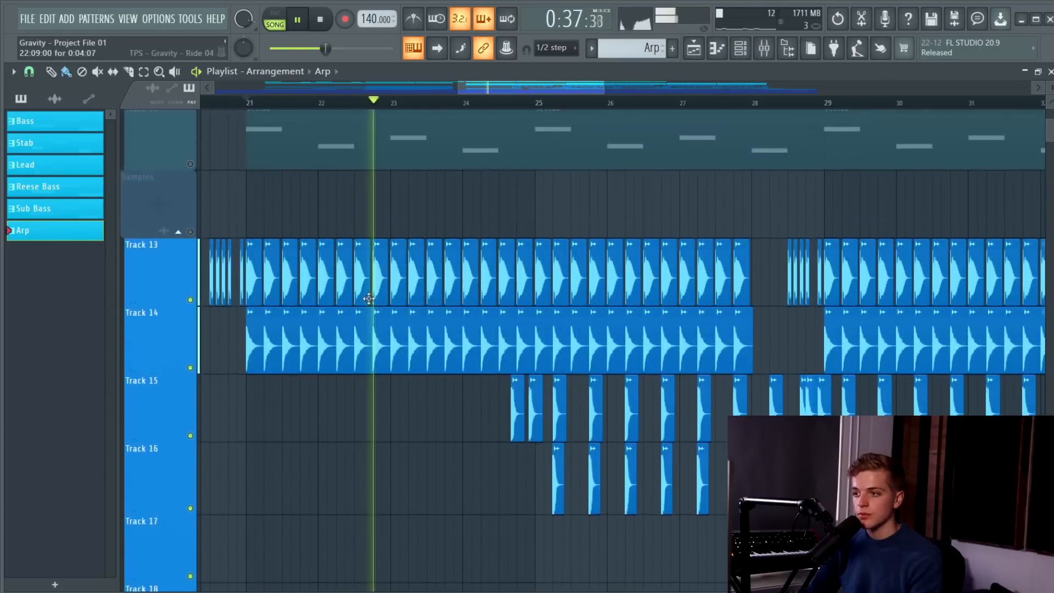
{"action": "scroll", "coordinate": [372, 299], "scroll_direction": "down", "scroll_amount": 2}
{"action": "key", "text": "space"}
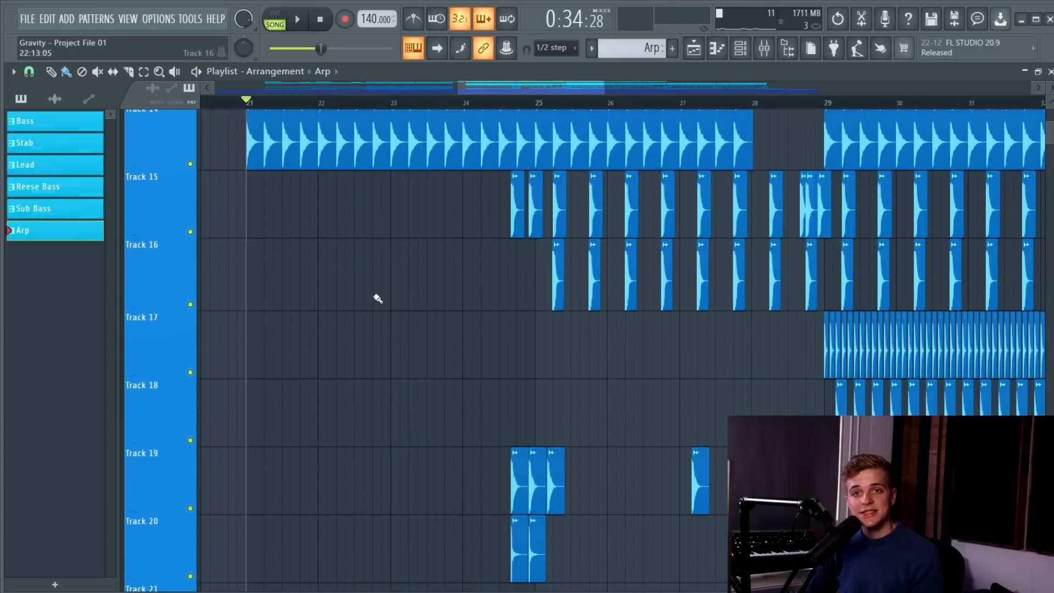
Examine how the clap, hat, tom and percussion clips on Tracks 15 to 20 are placed between bars 24 and 30.
{"action": "scroll", "coordinate": [735, 246], "scroll_direction": "up", "scroll_amount": 1}
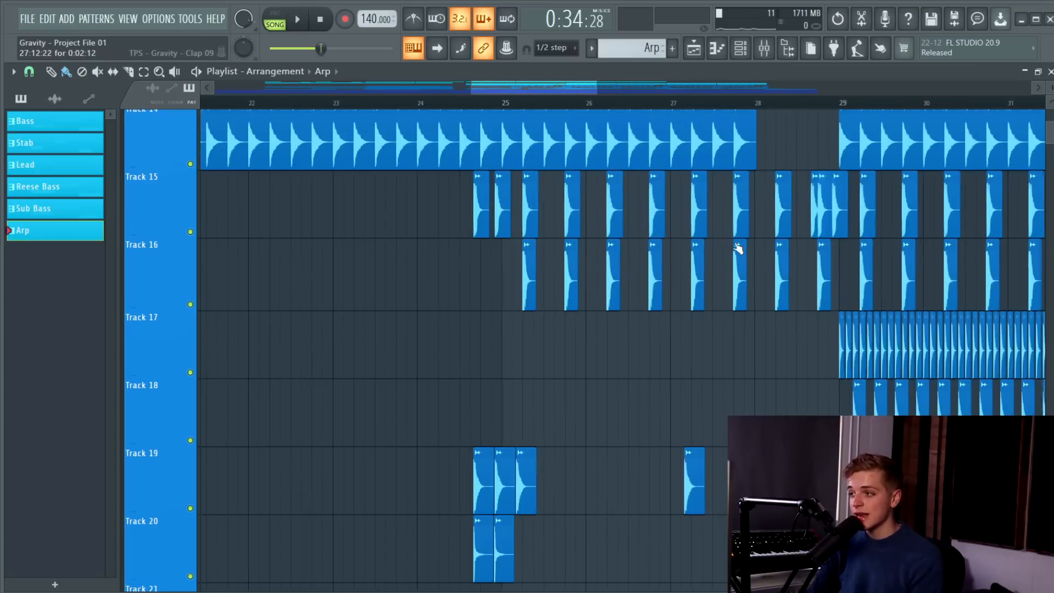
{"action": "scroll", "coordinate": [609, 239], "scroll_direction": "down", "scroll_amount": 6}
{"action": "scroll", "coordinate": [940, 204], "scroll_direction": "up", "scroll_amount": 3}
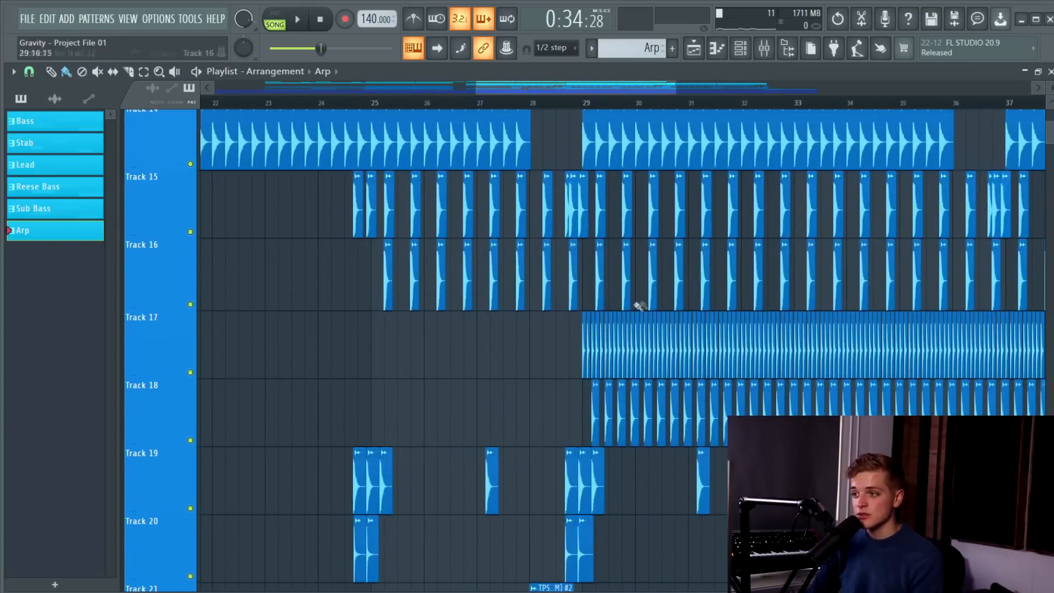
{"action": "scroll", "coordinate": [631, 300], "scroll_direction": "up", "scroll_amount": 2}
{"action": "scroll", "coordinate": [608, 269], "scroll_direction": "down", "scroll_amount": 3}
{"action": "scroll", "coordinate": [597, 330], "scroll_direction": "up", "scroll_amount": 4}
{"action": "scroll", "coordinate": [586, 423], "scroll_direction": "up", "scroll_amount": 3}
{"action": "scroll", "coordinate": [585, 435], "scroll_direction": "up", "scroll_amount": 2}
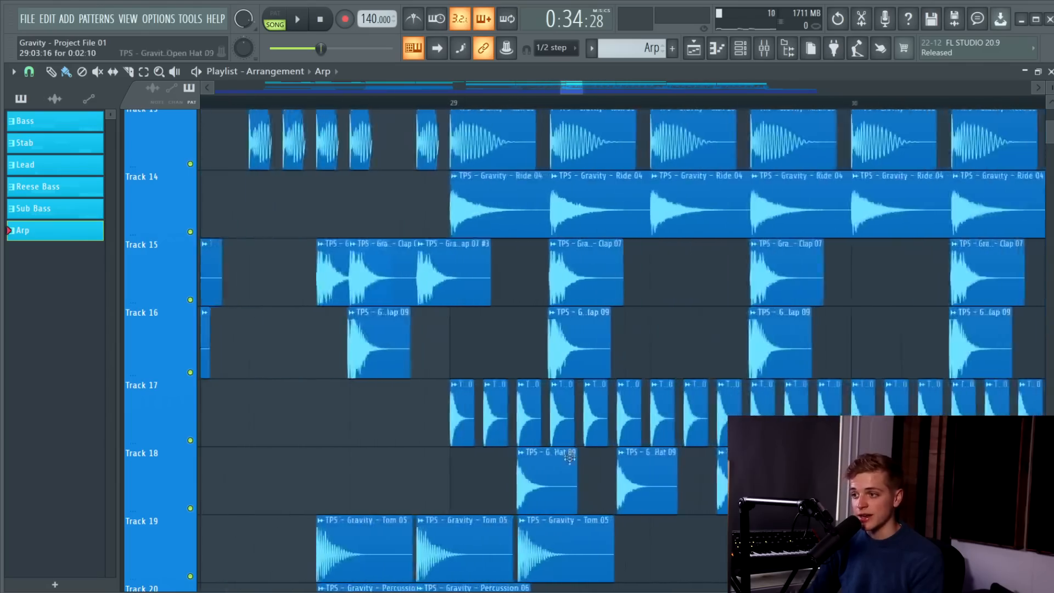
{"action": "scroll", "coordinate": [571, 448], "scroll_direction": "down", "scroll_amount": 4}
{"action": "scroll", "coordinate": [549, 385], "scroll_direction": "down", "scroll_amount": 5}
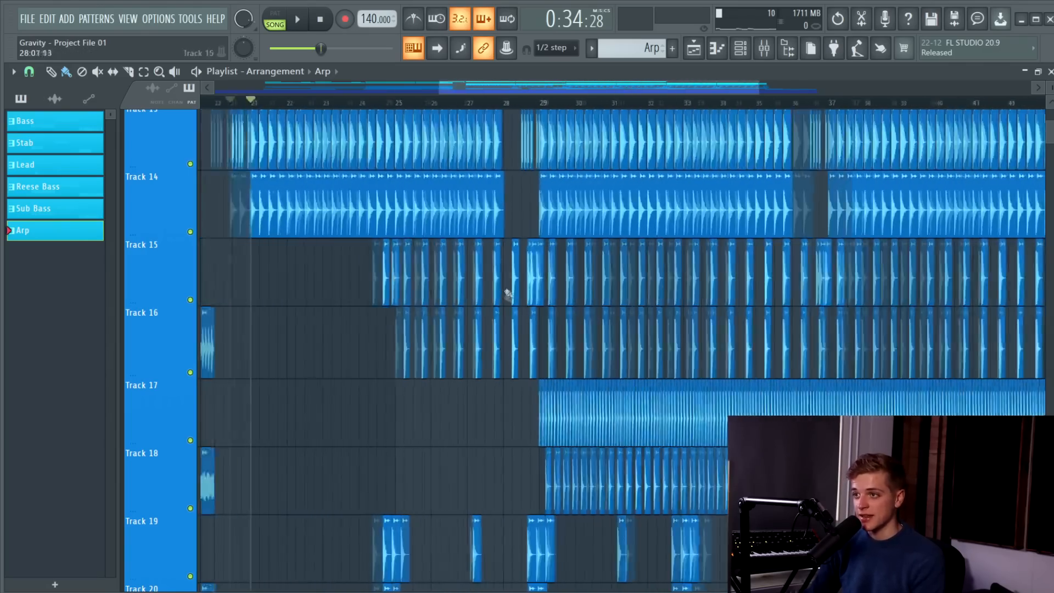
{"action": "scroll", "coordinate": [371, 183], "scroll_direction": "up", "scroll_amount": 3}
{"action": "scroll", "coordinate": [426, 193], "scroll_direction": "down", "scroll_amount": 1}
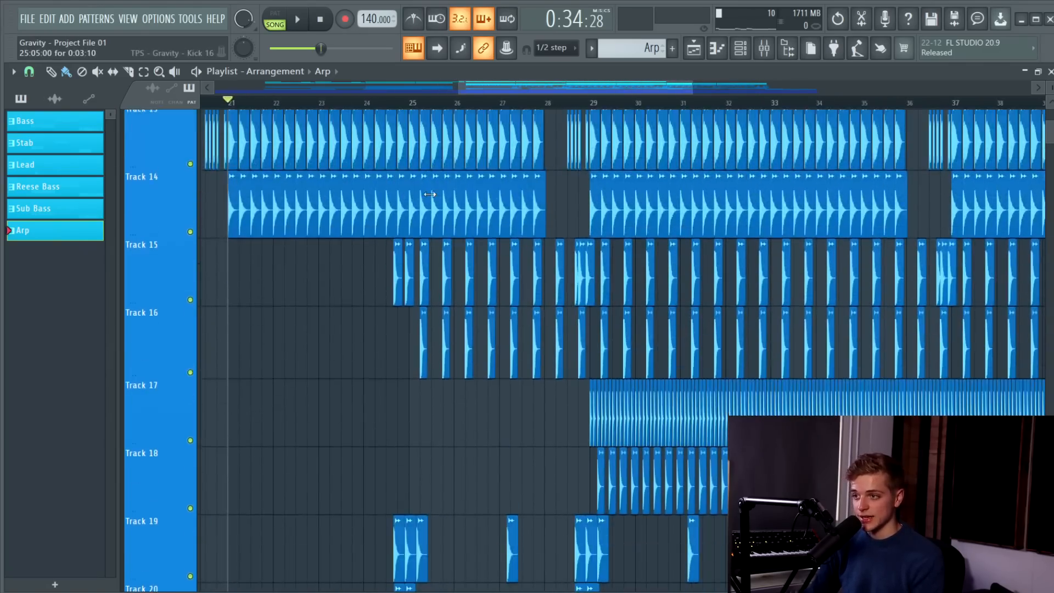
Play the sample tracks from shortly before bar 25 past bar 29, following the drum, ambience, downlifter and crash clips down to Track 25.
{"action": "key", "text": "space"}
{"action": "left_click", "coordinate": [391, 103]}
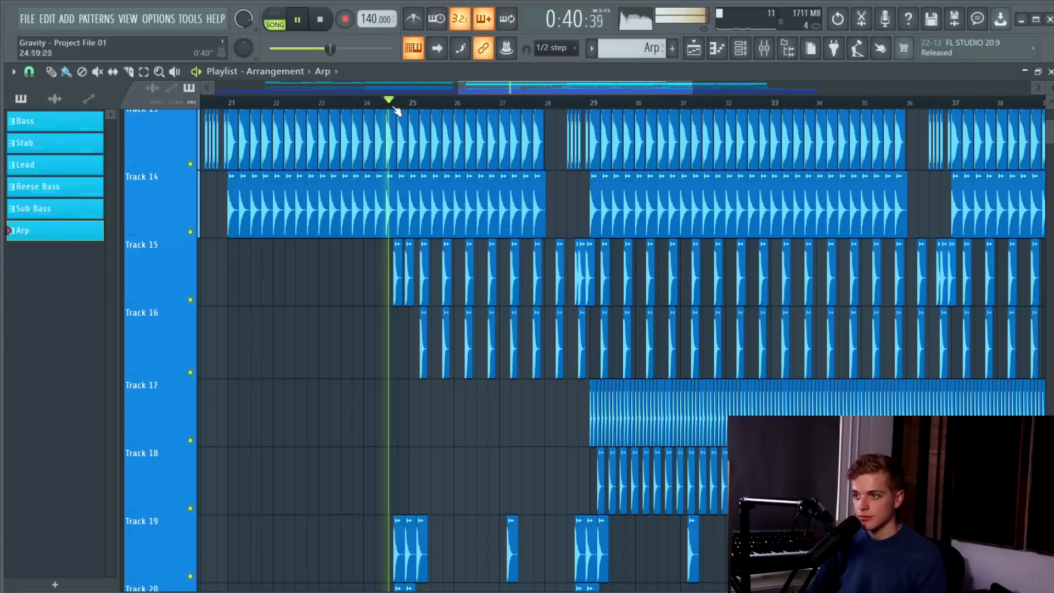
{"action": "scroll", "coordinate": [423, 118], "scroll_direction": "down", "scroll_amount": 2}
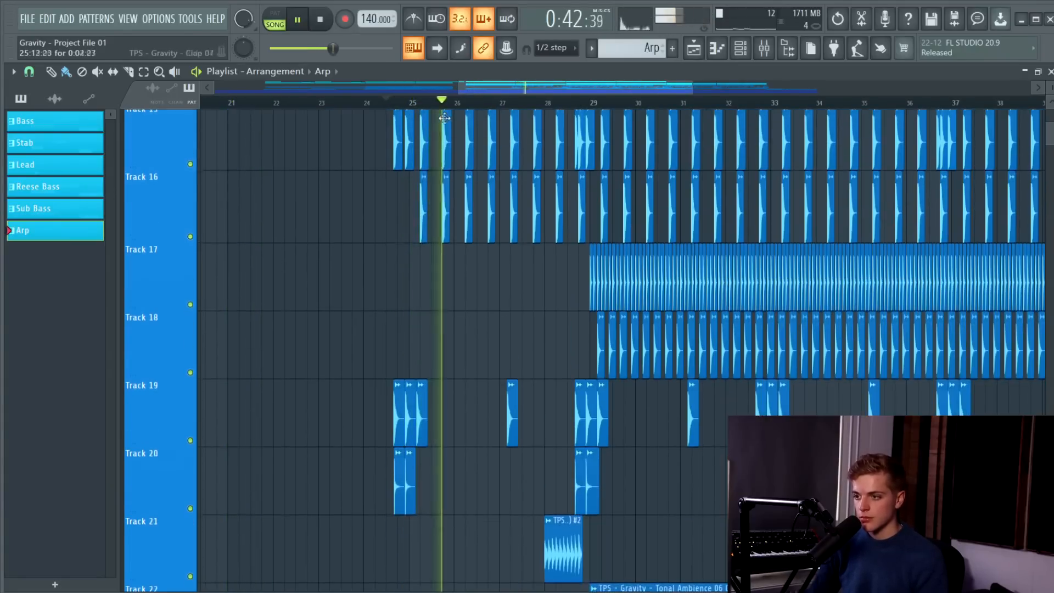
{"action": "scroll", "coordinate": [459, 128], "scroll_direction": "up", "scroll_amount": 1}
{"action": "scroll", "coordinate": [461, 129], "scroll_direction": "up", "scroll_amount": 1}
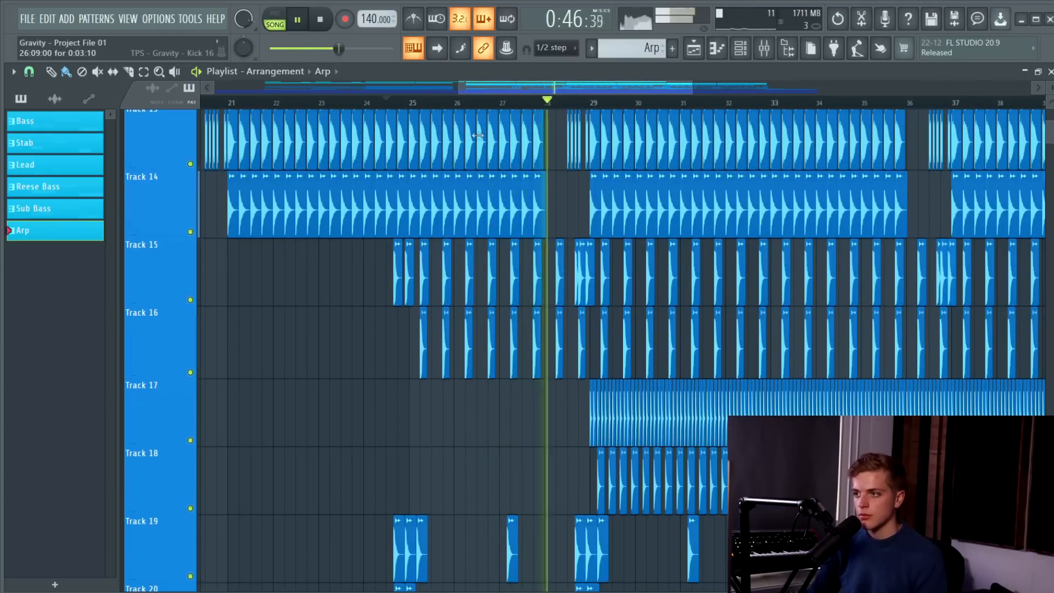
{"action": "scroll", "coordinate": [528, 188], "scroll_direction": "down", "scroll_amount": 3}
{"action": "scroll", "coordinate": [577, 193], "scroll_direction": "up", "scroll_amount": 2}
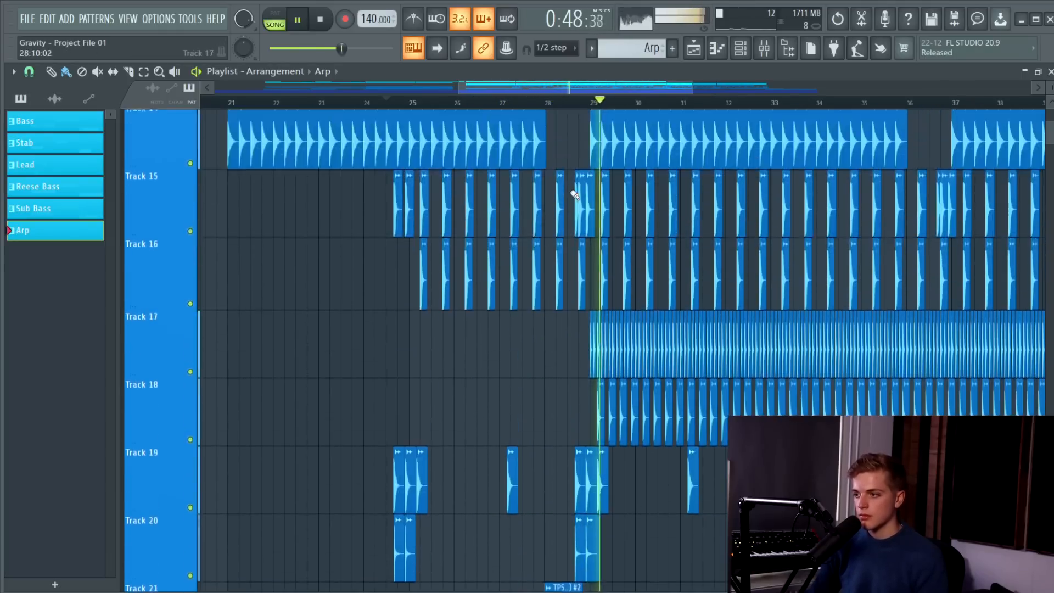
{"action": "scroll", "coordinate": [577, 192], "scroll_direction": "down", "scroll_amount": 4}
{"action": "scroll", "coordinate": [637, 206], "scroll_direction": "down", "scroll_amount": 3}
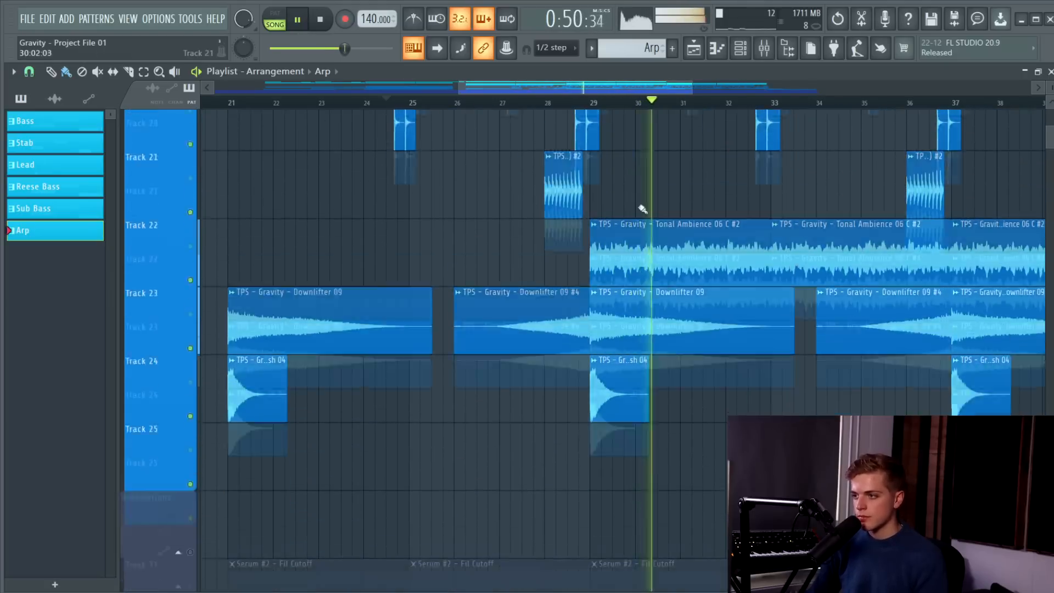
{"action": "scroll", "coordinate": [658, 215], "scroll_direction": "up", "scroll_amount": 13}
{"action": "scroll", "coordinate": [658, 217], "scroll_direction": "down", "scroll_amount": 3}
{"action": "scroll", "coordinate": [658, 218], "scroll_direction": "down", "scroll_amount": 2}
{"action": "key", "text": "space"}
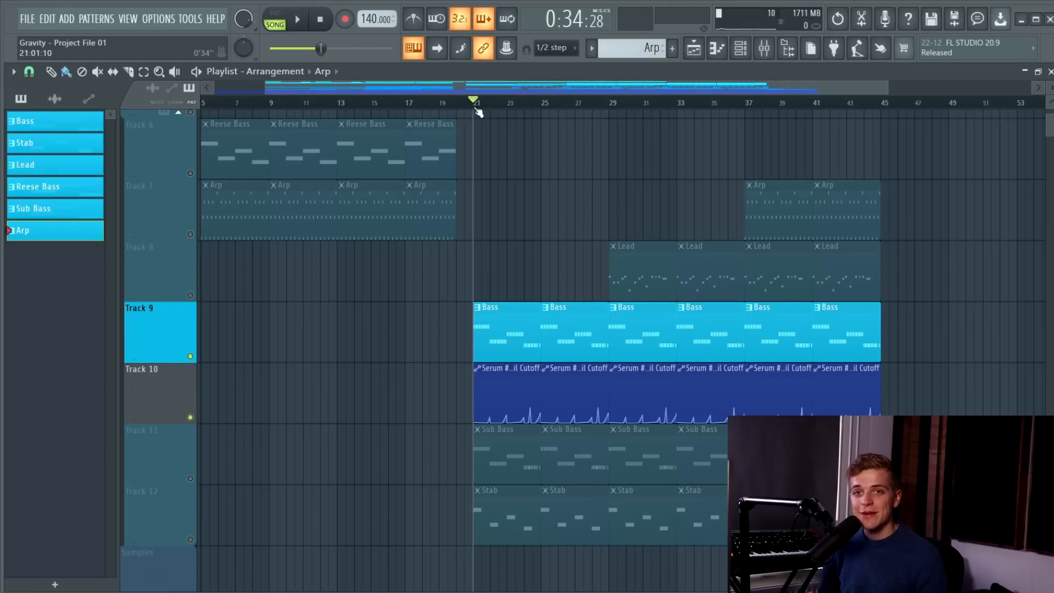
Play the Bass clips on Track 9 with the Serum #2 filter cutoff automation on Track 10 from bar 21.
{"action": "scroll", "coordinate": [534, 294], "scroll_direction": "up", "scroll_amount": 3}
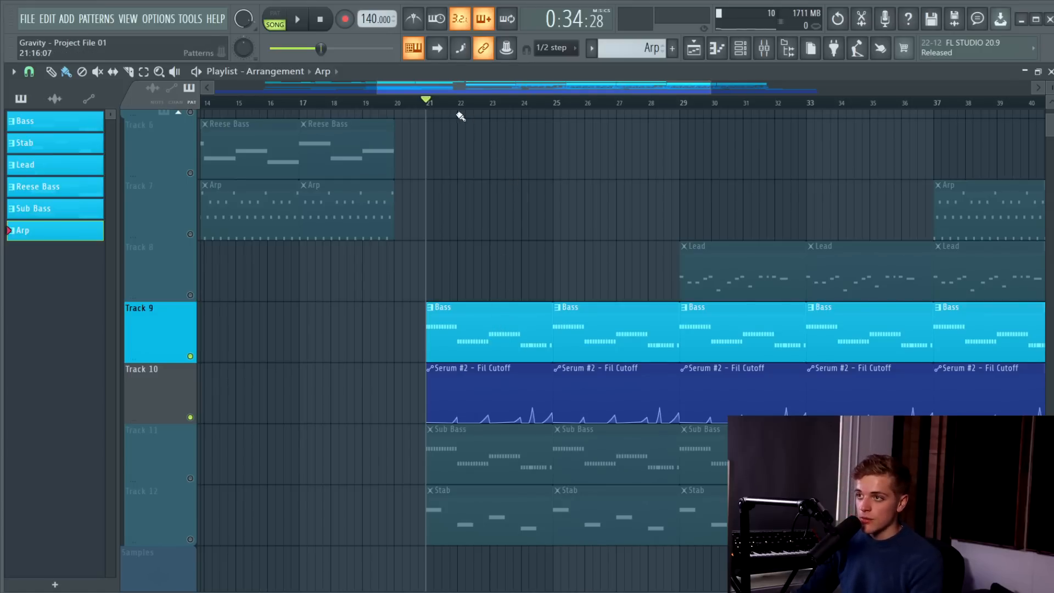
{"action": "scroll", "coordinate": [465, 282], "scroll_direction": "up", "scroll_amount": 2}
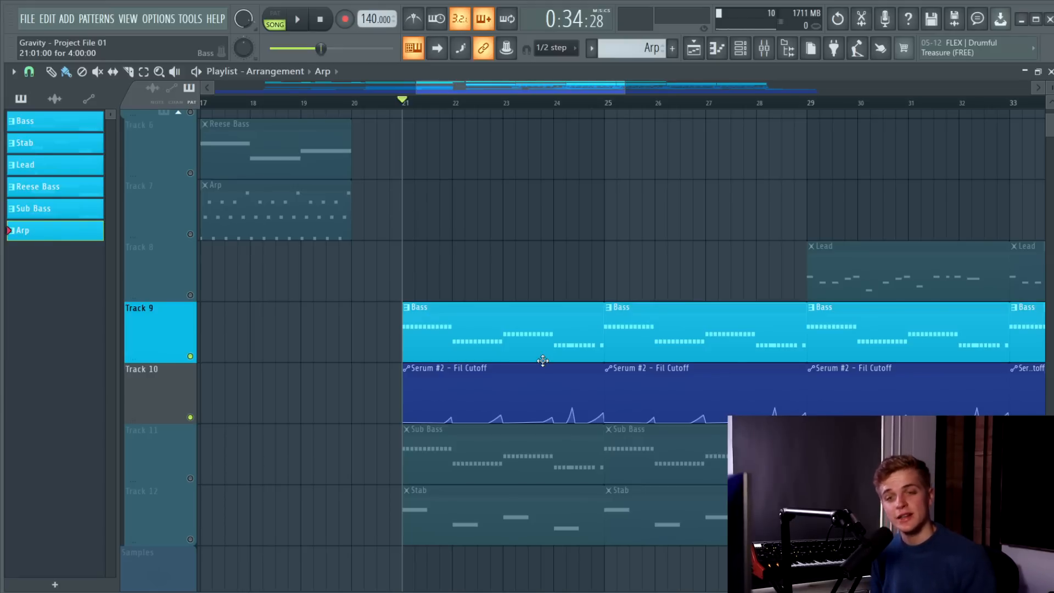
{"action": "key", "text": "space"}
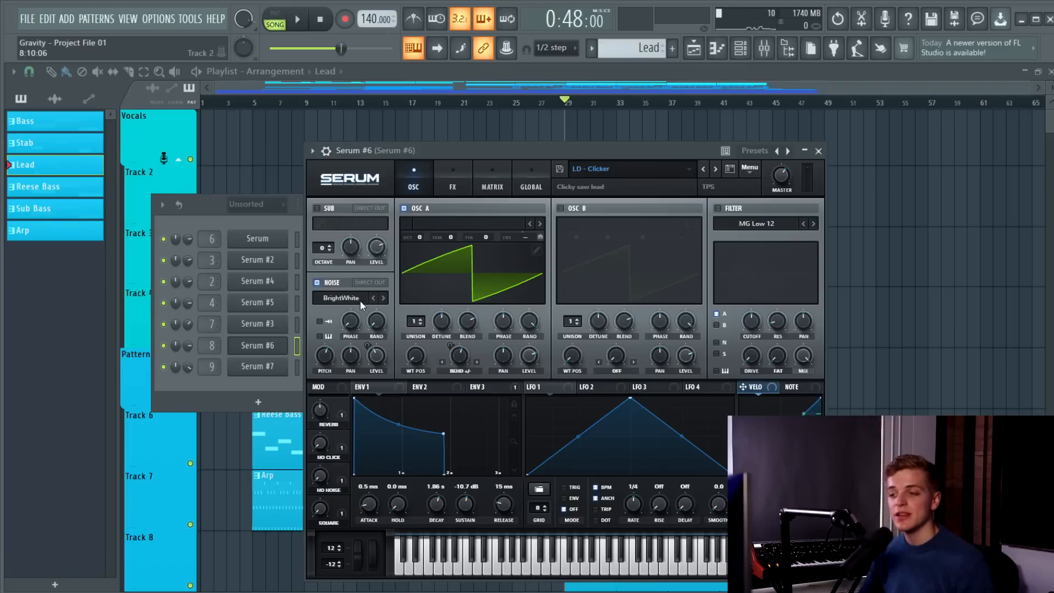
Open the effects section of Serum #6's LD - Clicker patch.
{"action": "left_click", "coordinate": [449, 186]}
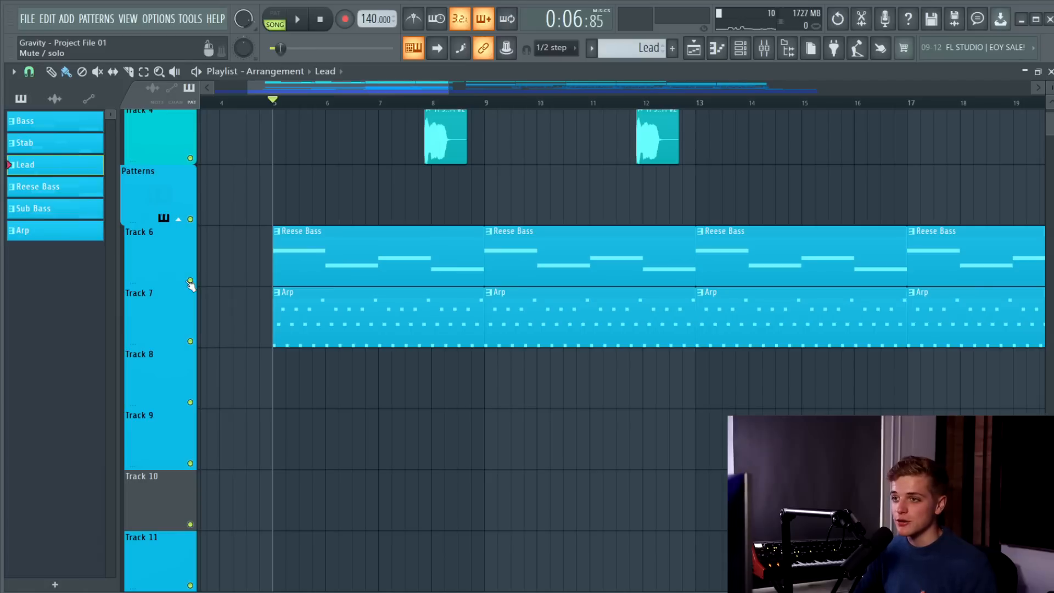
Solo Track 6, play its Reese Bass clips from bar 5 and open the Reese Bass notes in the piano roll.
{"action": "right_click", "coordinate": [190, 281]}
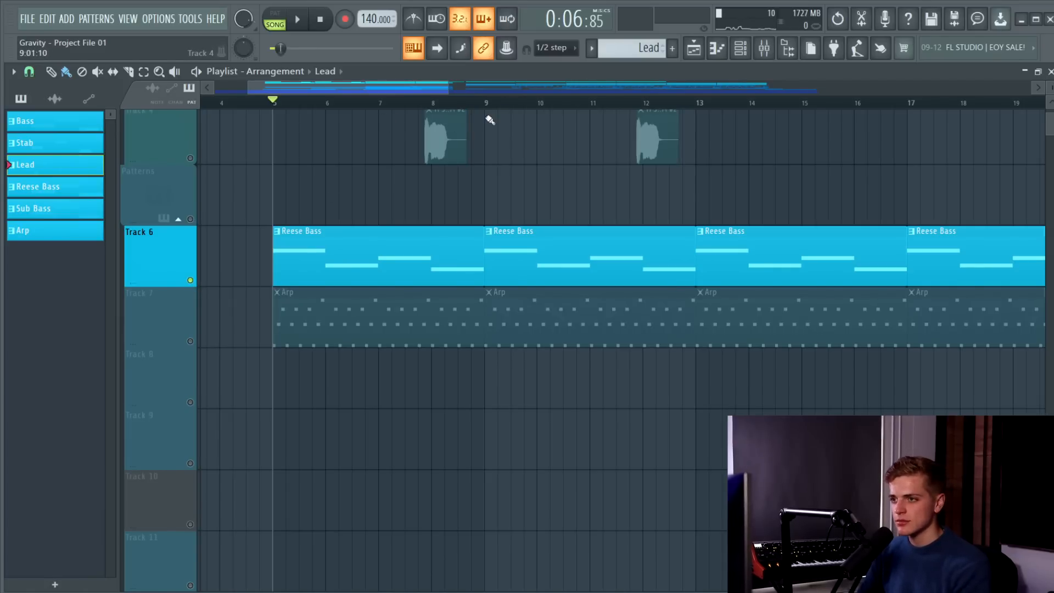
{"action": "key", "text": "space"}
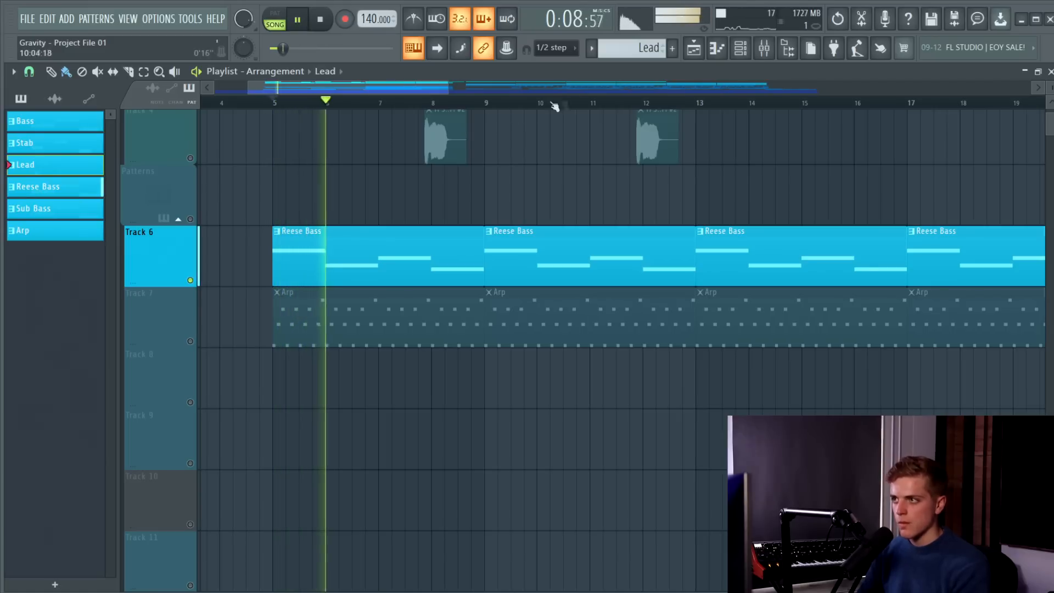
{"action": "left_click", "coordinate": [744, 52]}
{"action": "left_click", "coordinate": [742, 51]}
{"action": "double_click", "coordinate": [430, 249]}
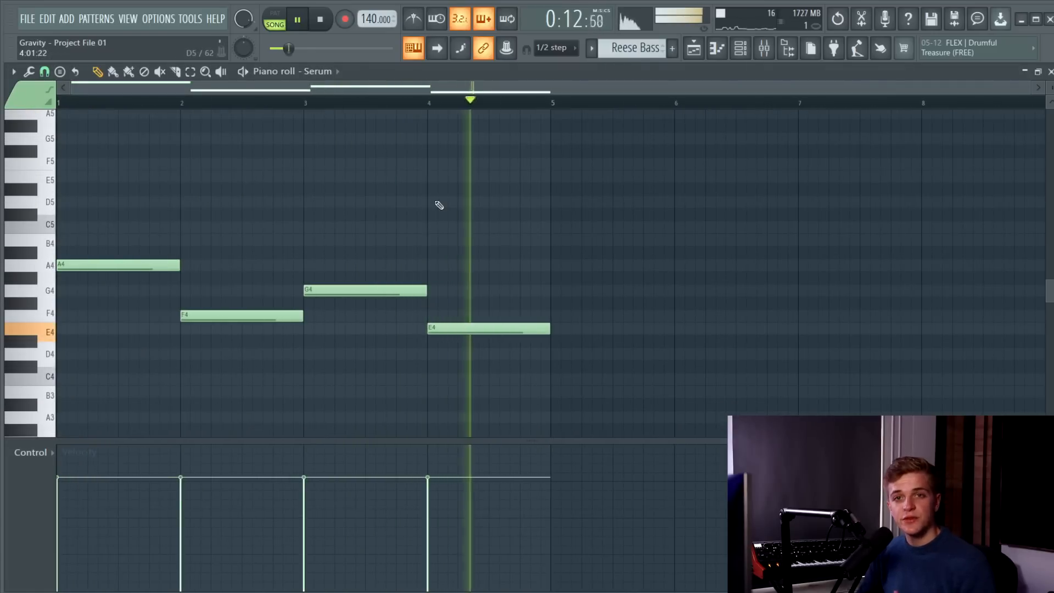
{"action": "key", "text": "space"}
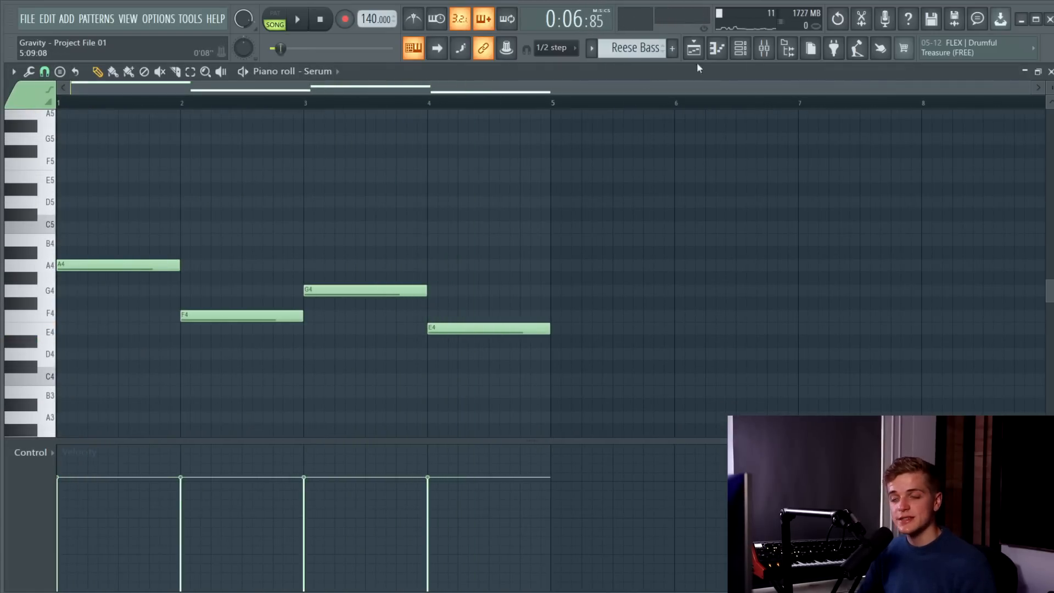
Open the first Serum channel and inspect the effects and oscillators of its BS - Reese 01 patch.
{"action": "left_click", "coordinate": [741, 49]}
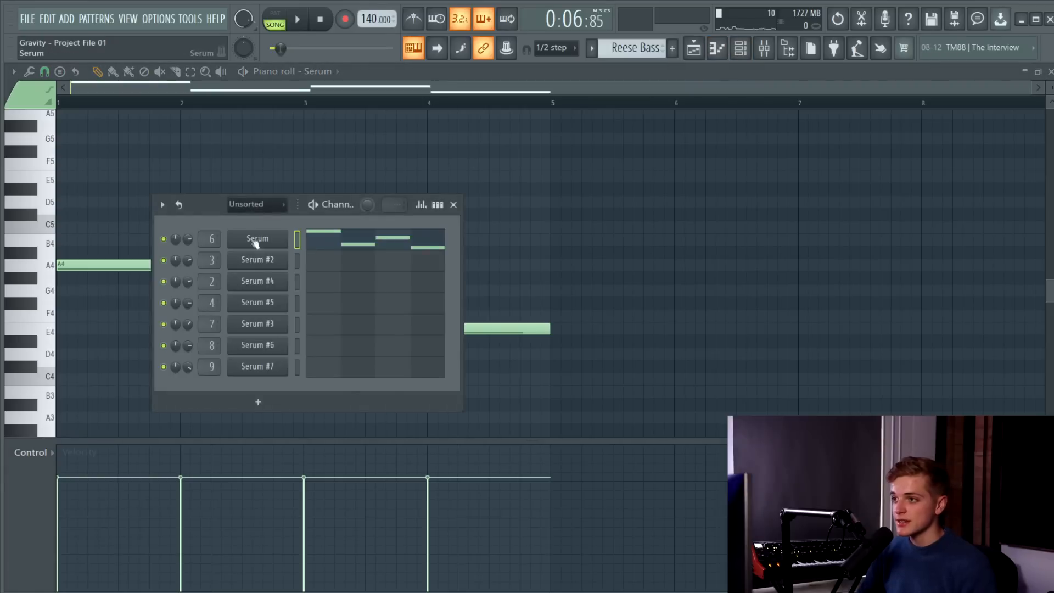
{"action": "left_click", "coordinate": [255, 239]}
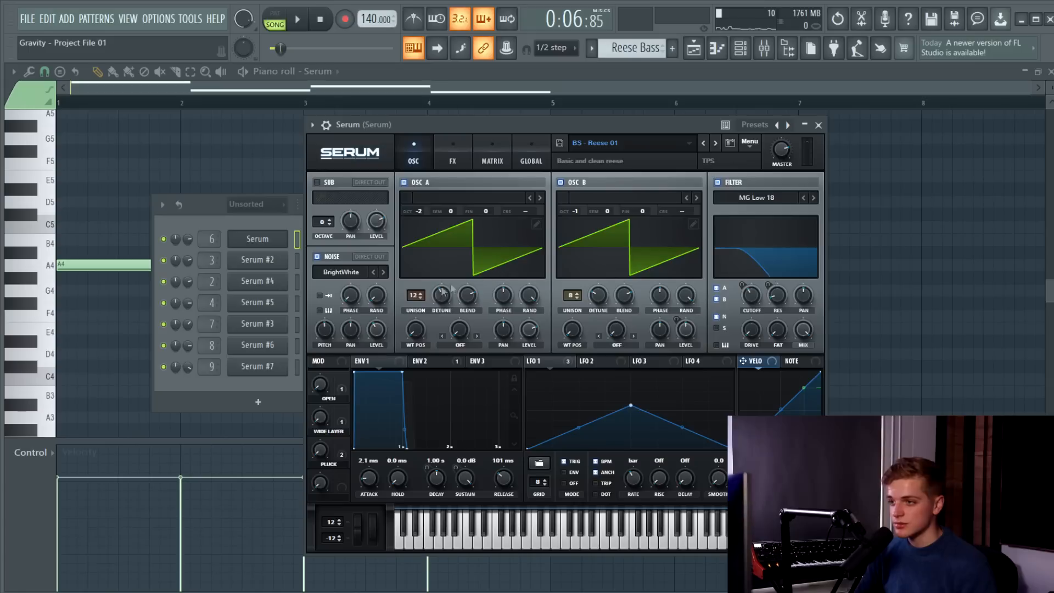
{"action": "left_click", "coordinate": [452, 151]}
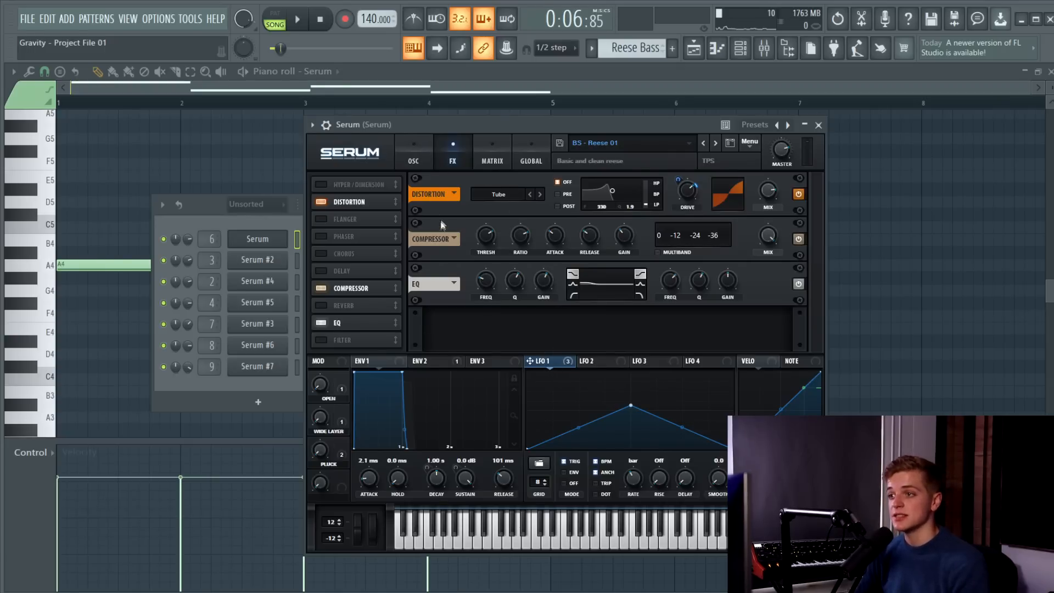
{"action": "left_click", "coordinate": [423, 158]}
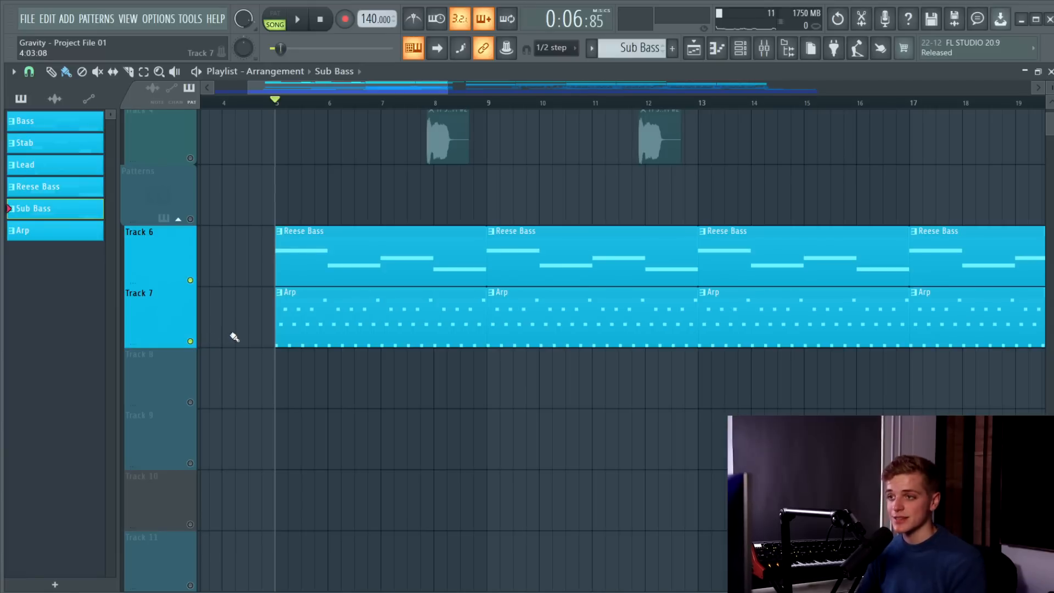
Play the Reese Bass and Arp clips on Tracks 6 and 7 together from bar 5.
{"action": "key", "text": "space"}
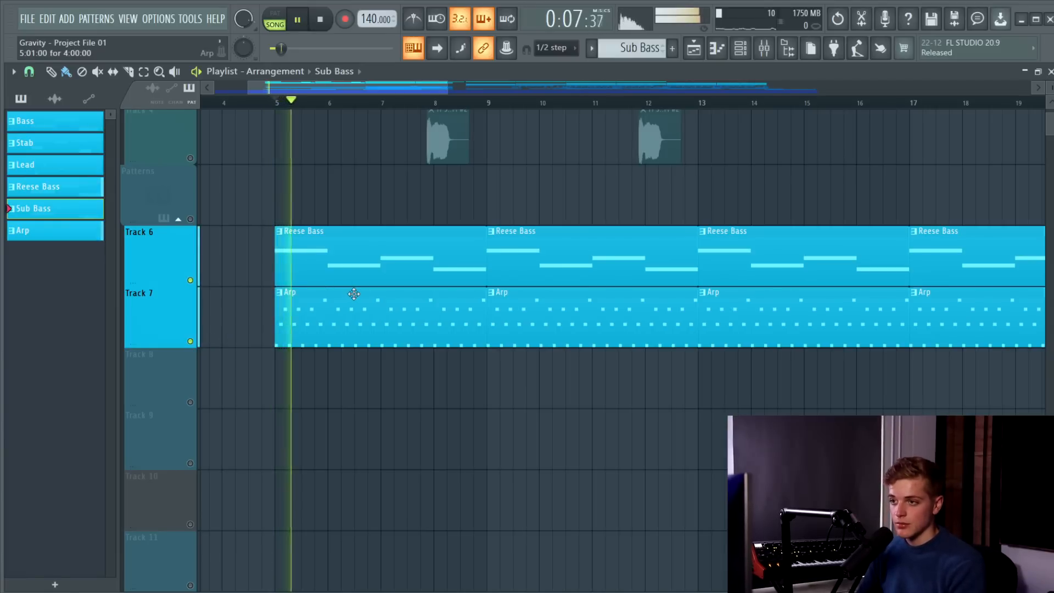
{"action": "scroll", "coordinate": [358, 299], "scroll_direction": "down", "scroll_amount": 6}
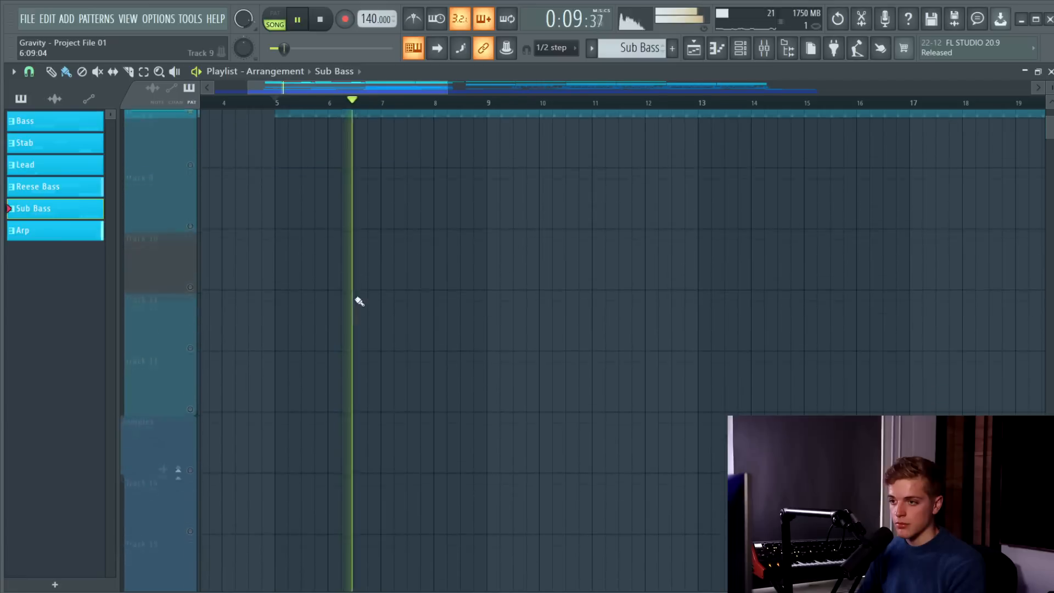
{"action": "key", "text": "space"}
Enable Tracks 19 and 20 holding the Tonal Ambience 06 C and Atmosphere 08 C clips.
{"action": "left_click", "coordinate": [190, 284]}
{"action": "left_click", "coordinate": [190, 223]}
{"action": "scroll", "coordinate": [210, 240], "scroll_direction": "up", "scroll_amount": 1}
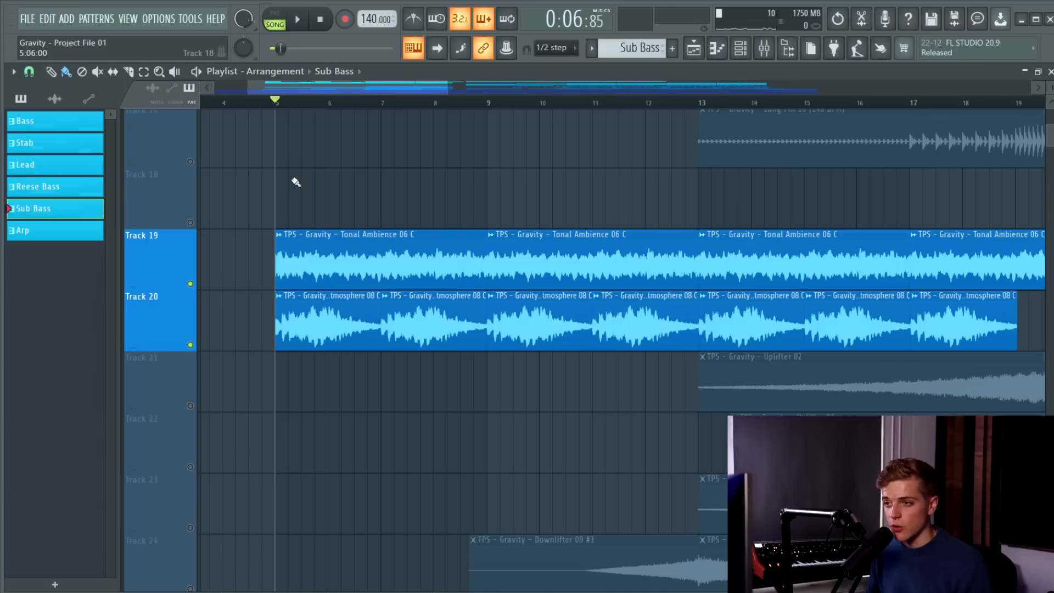
Play the Tonal Ambience 06 C and Atmosphere 08 C layers together with the intro from bar 5.
{"action": "key", "text": "space"}
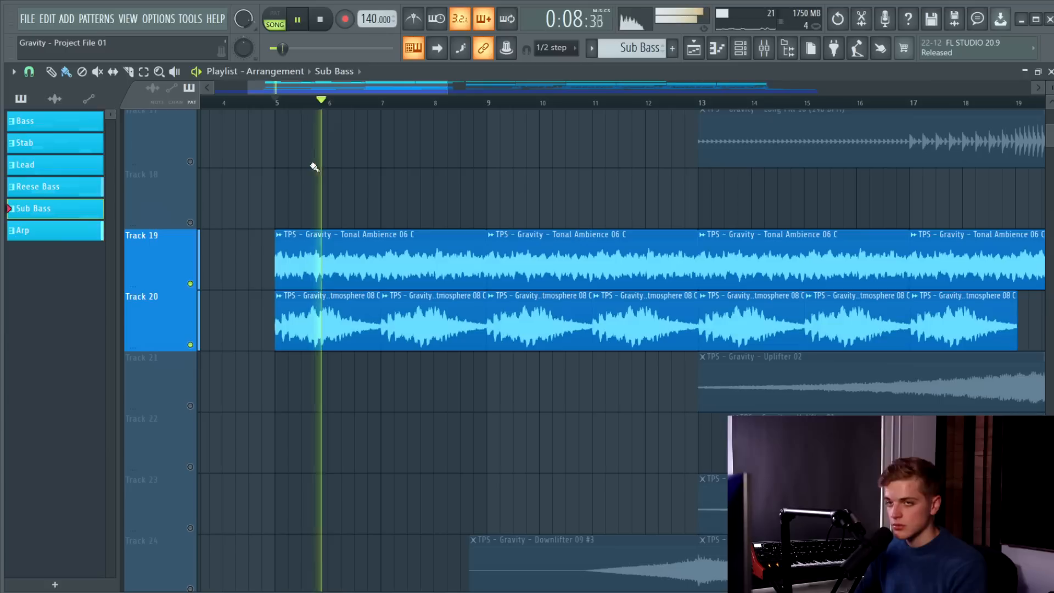
{"action": "key", "text": "space"}
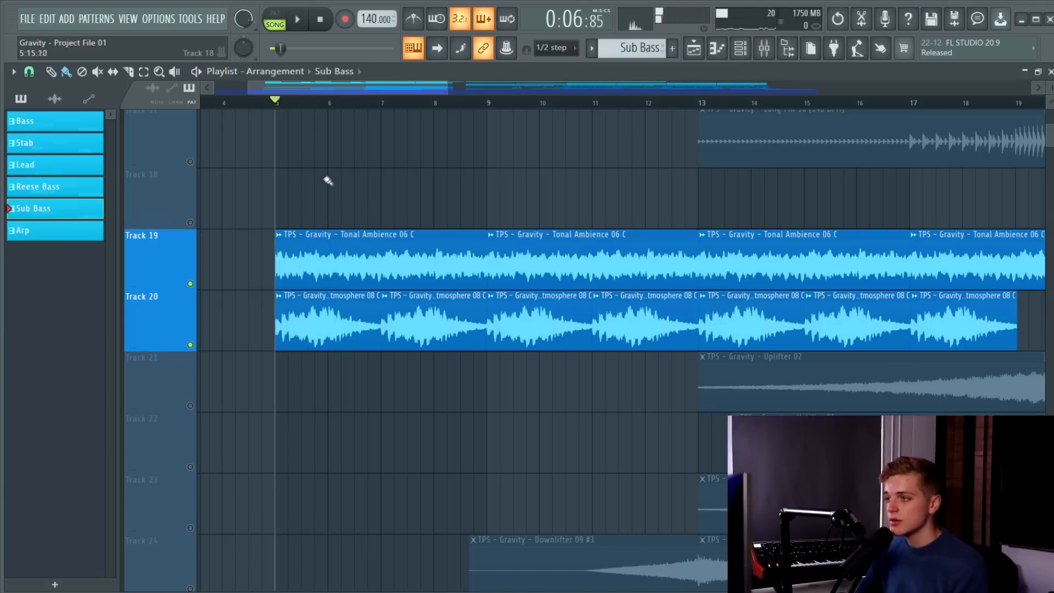
Enable Track 21 with the Uplifter 02 clip alongside the other transition effects, and place the playhead just before bar 13.
{"action": "scroll", "coordinate": [332, 178], "scroll_direction": "up", "scroll_amount": 10}
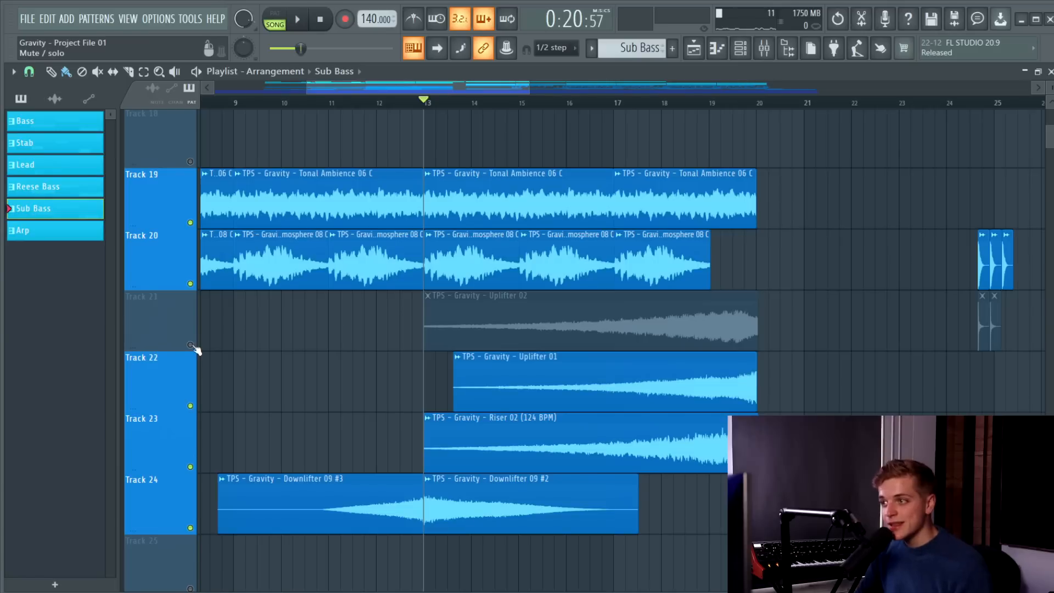
{"action": "left_click", "coordinate": [190, 345]}
{"action": "scroll", "coordinate": [204, 336], "scroll_direction": "up", "scroll_amount": 3}
{"action": "scroll", "coordinate": [205, 337], "scroll_direction": "down", "scroll_amount": 2}
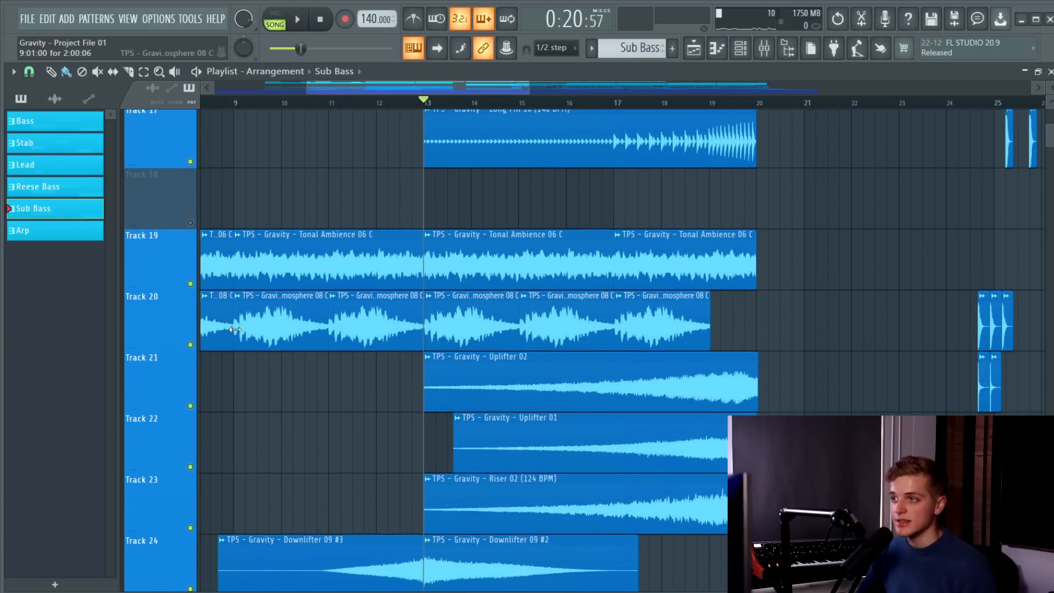
{"action": "scroll", "coordinate": [739, 331], "scroll_direction": "up", "scroll_amount": 2}
{"action": "scroll", "coordinate": [739, 331], "scroll_direction": "down", "scroll_amount": 8}
{"action": "left_click", "coordinate": [413, 103]}
{"action": "scroll", "coordinate": [443, 183], "scroll_direction": "down", "scroll_amount": 1}
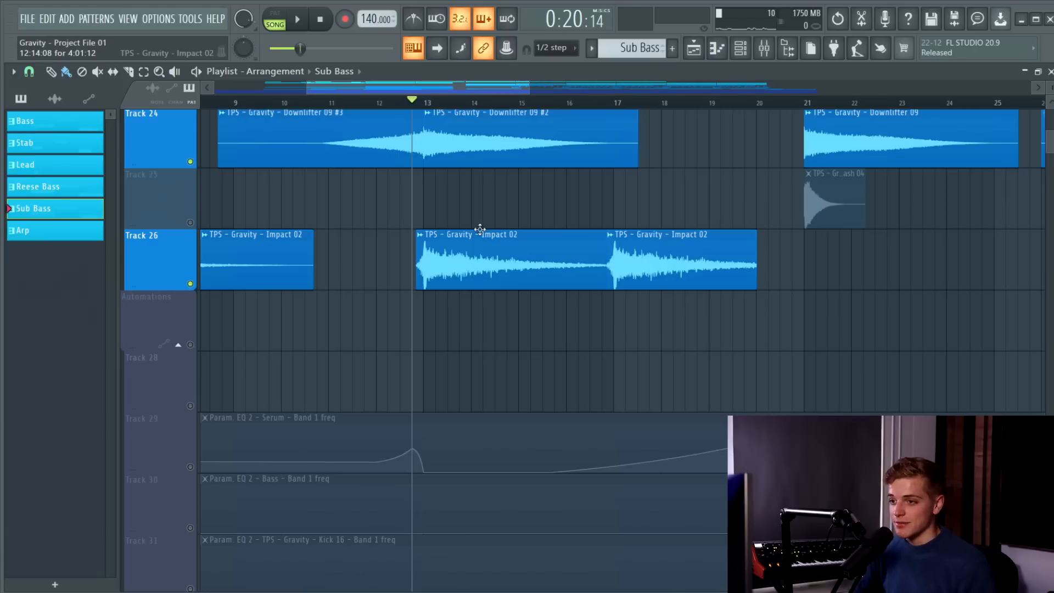
Enable Track 29 holding the Param. EQ 2 - Serum - Band 1 freq automation.
{"action": "scroll", "coordinate": [480, 228], "scroll_direction": "down", "scroll_amount": 2}
{"action": "scroll", "coordinate": [486, 243], "scroll_direction": "down", "scroll_amount": 6, "text": "ctrl"}
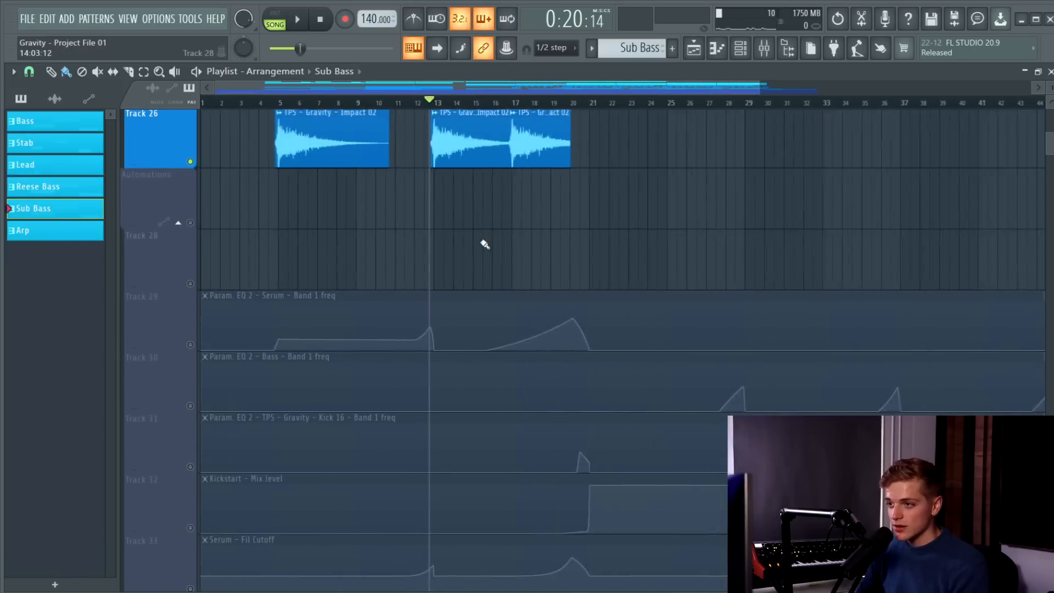
{"action": "scroll", "coordinate": [477, 256], "scroll_direction": "down", "scroll_amount": 5}
{"action": "scroll", "coordinate": [478, 256], "scroll_direction": "up", "scroll_amount": 4}
{"action": "scroll", "coordinate": [228, 241], "scroll_direction": "up", "scroll_amount": 3, "text": "ctrl"}
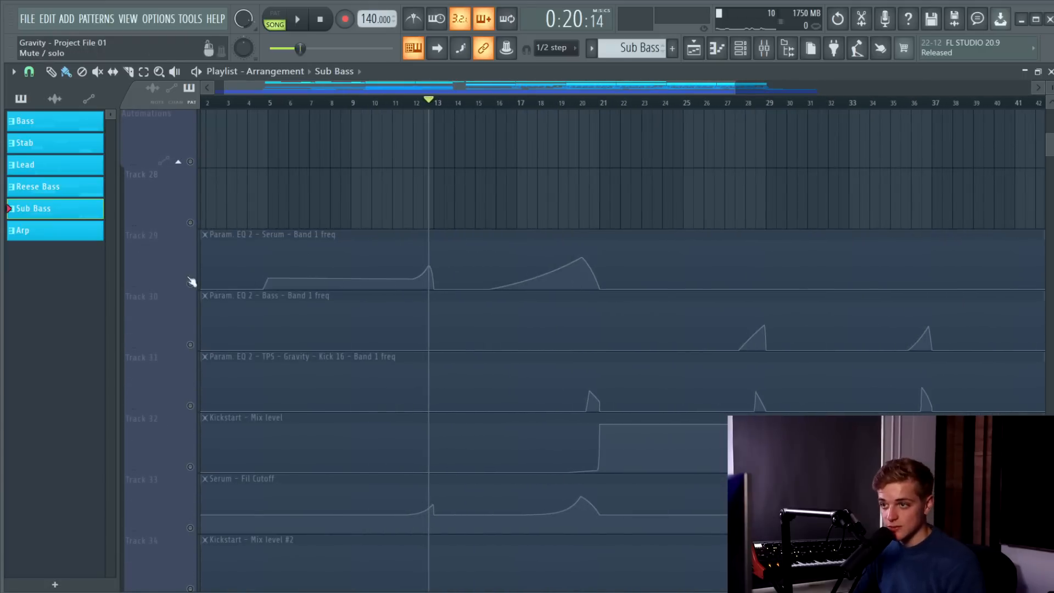
{"action": "scroll", "coordinate": [261, 274], "scroll_direction": "up", "scroll_amount": 3}
Play the intro with the Serum EQ automation from just before bar 5, skipping ahead to its rise before bar 13.
{"action": "left_click", "coordinate": [270, 101]}
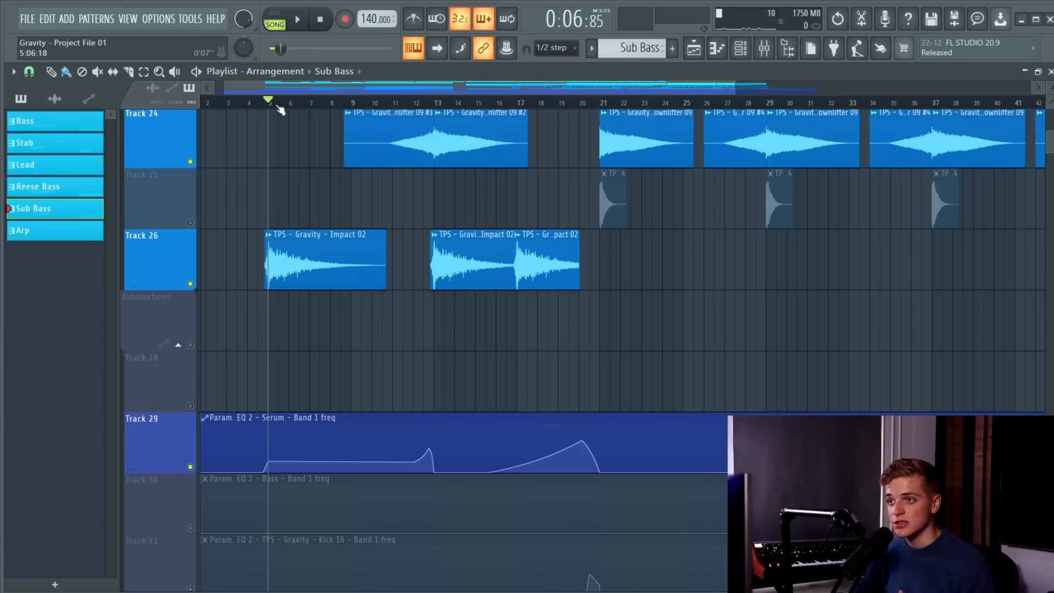
{"action": "left_click", "coordinate": [265, 108]}
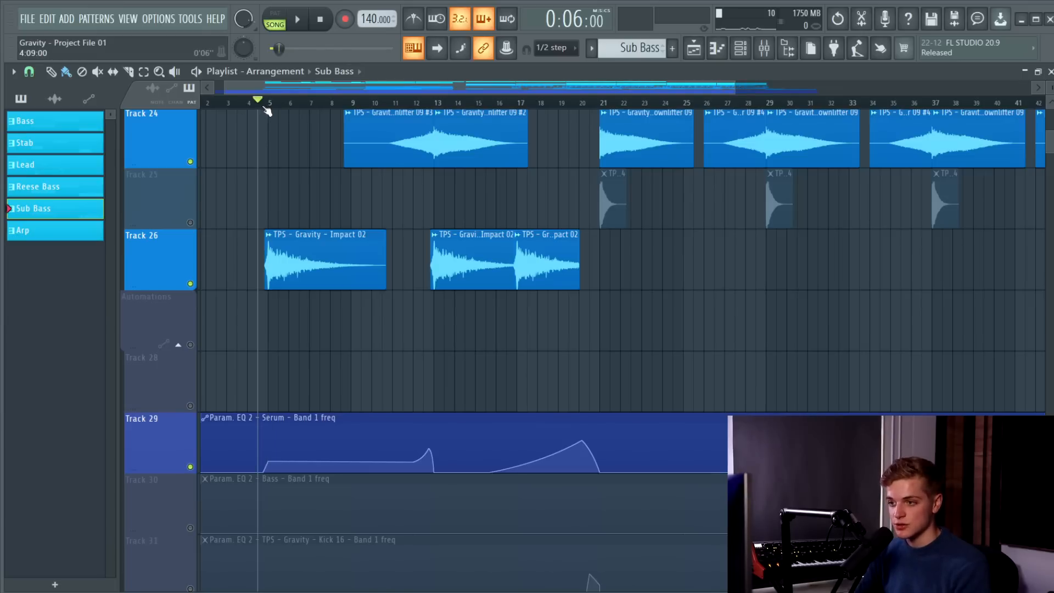
{"action": "key", "text": "space"}
{"action": "left_click", "coordinate": [329, 104]}
{"action": "left_click", "coordinate": [388, 103]}
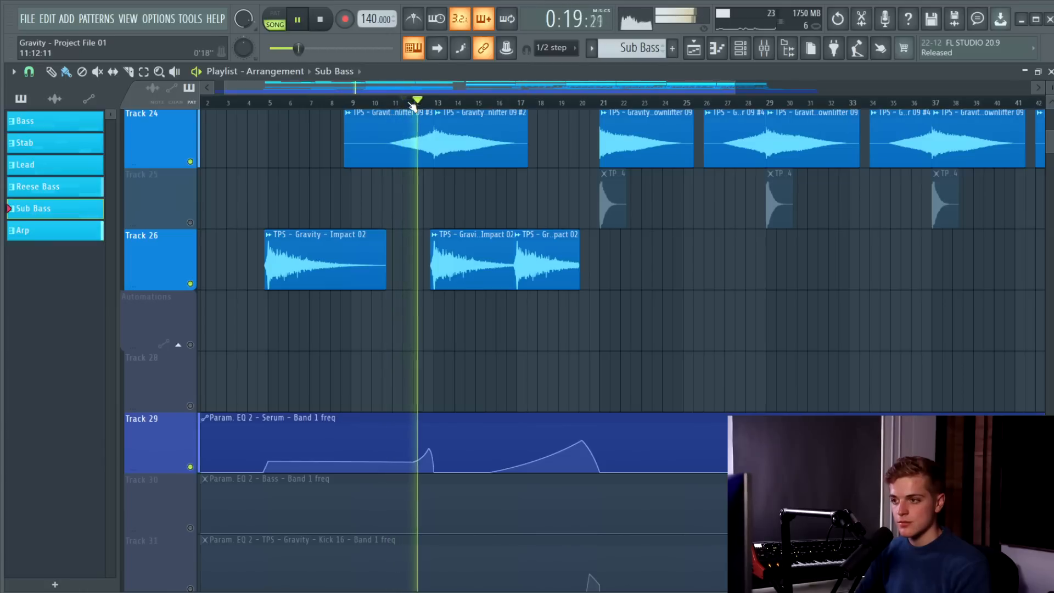
{"action": "key", "text": "space"}
Move the playhead through the build-up between bars 13 and 20 to review the rising Serum EQ automation.
{"action": "left_click", "coordinate": [438, 103]}
{"action": "left_click", "coordinate": [581, 103]}
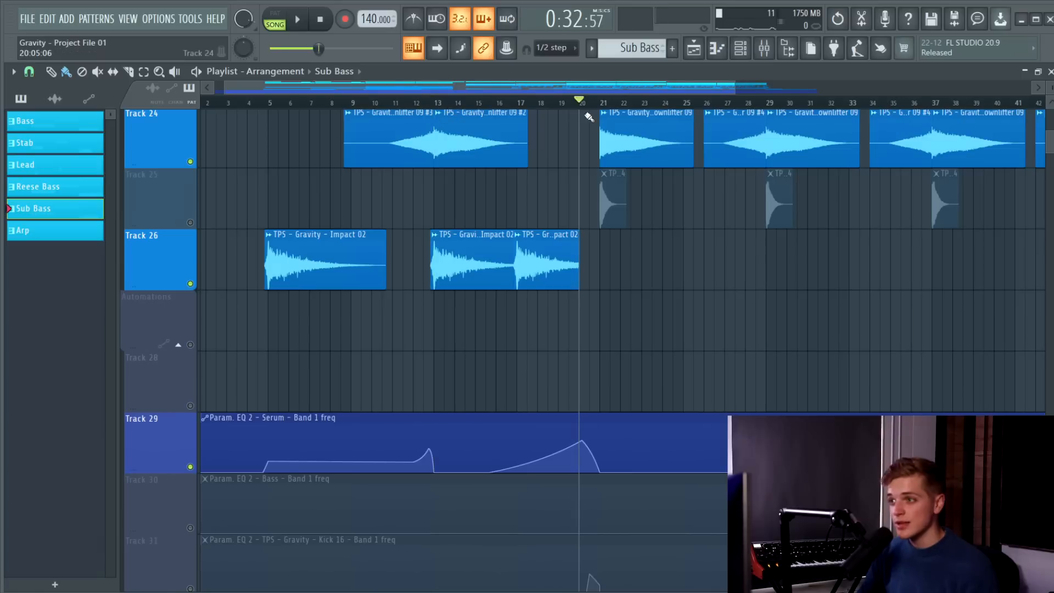
{"action": "left_click_drag", "start_coordinate": [465, 103], "coordinate": [576, 100]}
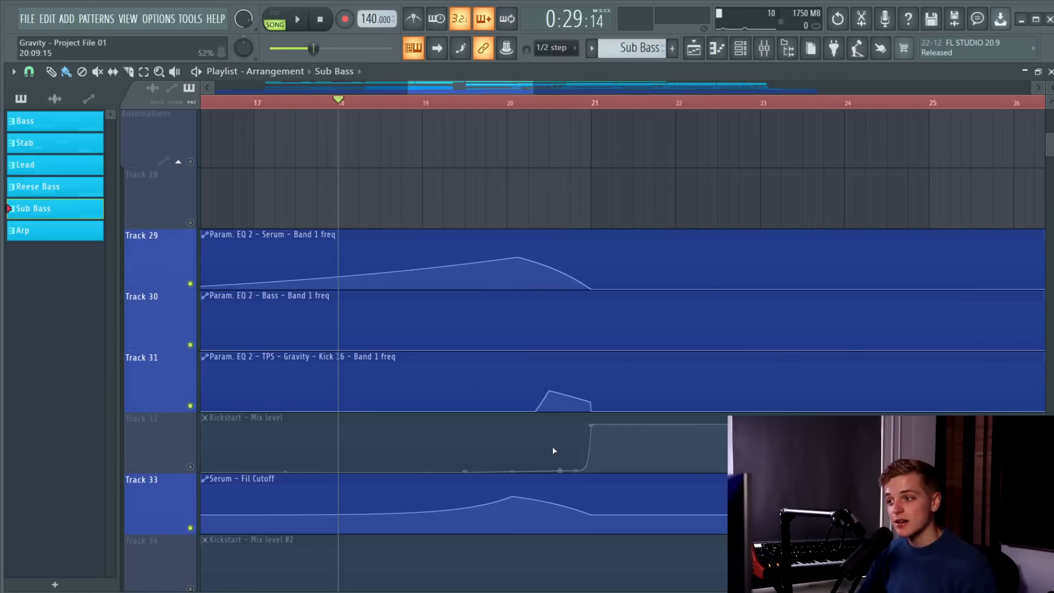
Enable Track 14 and play its short Kick 16 fill leading into bar 21.
{"action": "scroll", "coordinate": [582, 397], "scroll_direction": "up", "scroll_amount": 10}
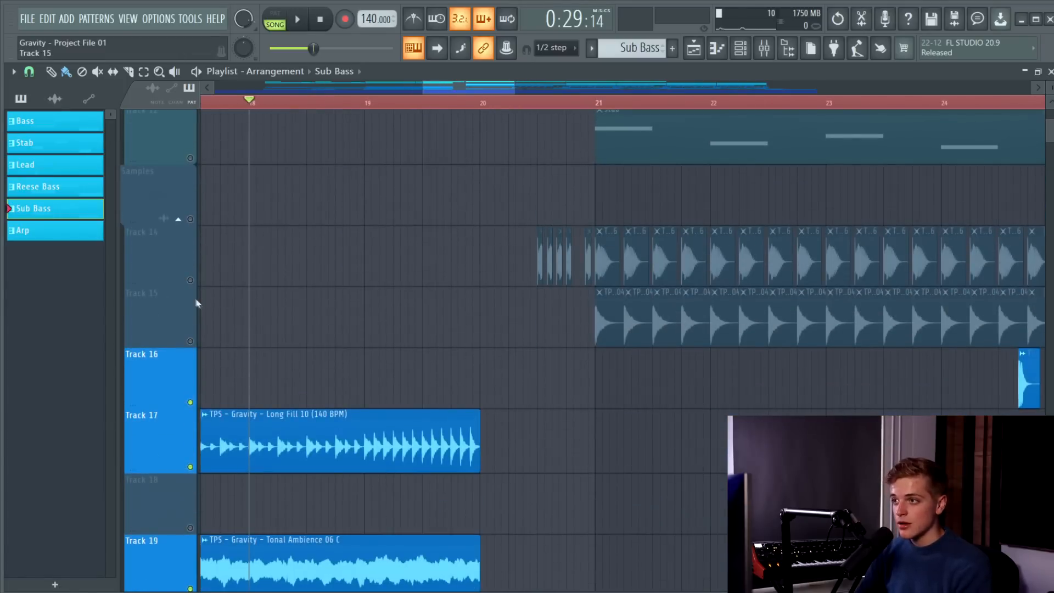
{"action": "left_click", "coordinate": [539, 103]}
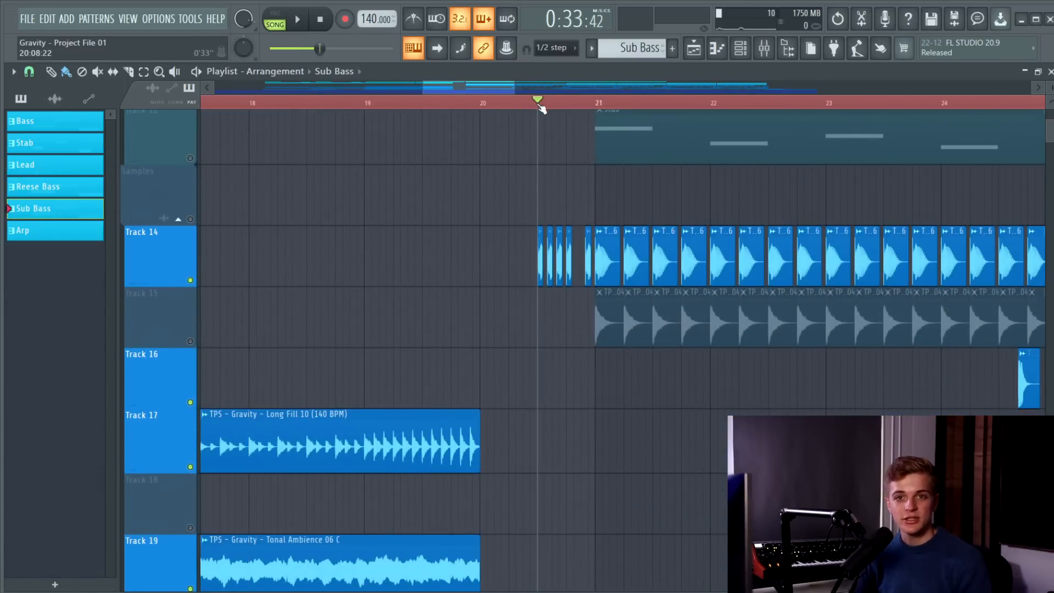
{"action": "scroll", "coordinate": [550, 163], "scroll_direction": "down", "scroll_amount": 2}
{"action": "scroll", "coordinate": [565, 169], "scroll_direction": "up", "scroll_amount": 4}
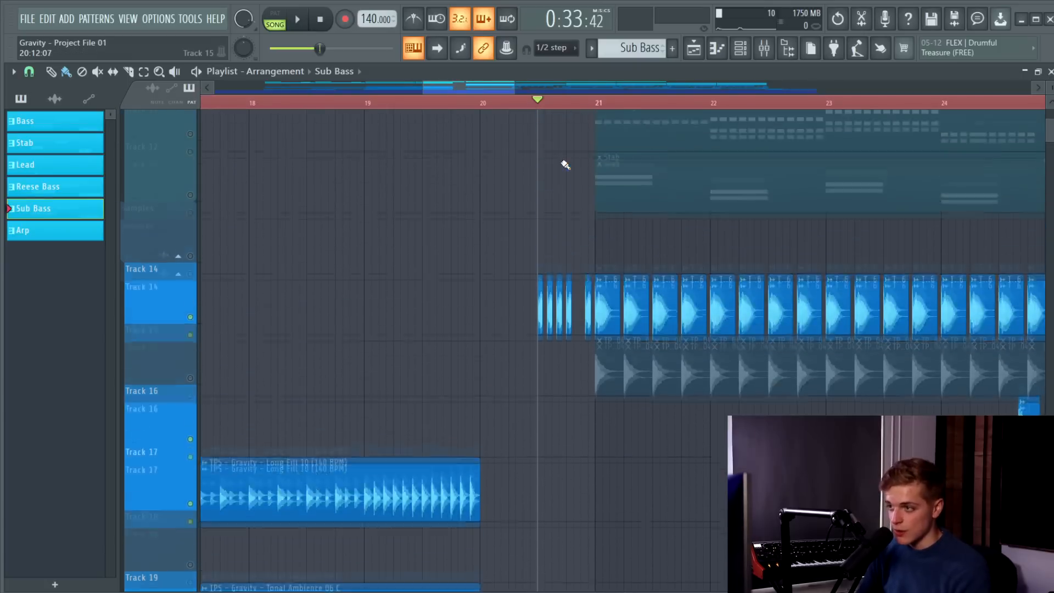
{"action": "scroll", "coordinate": [558, 299], "scroll_direction": "up", "scroll_amount": 3}
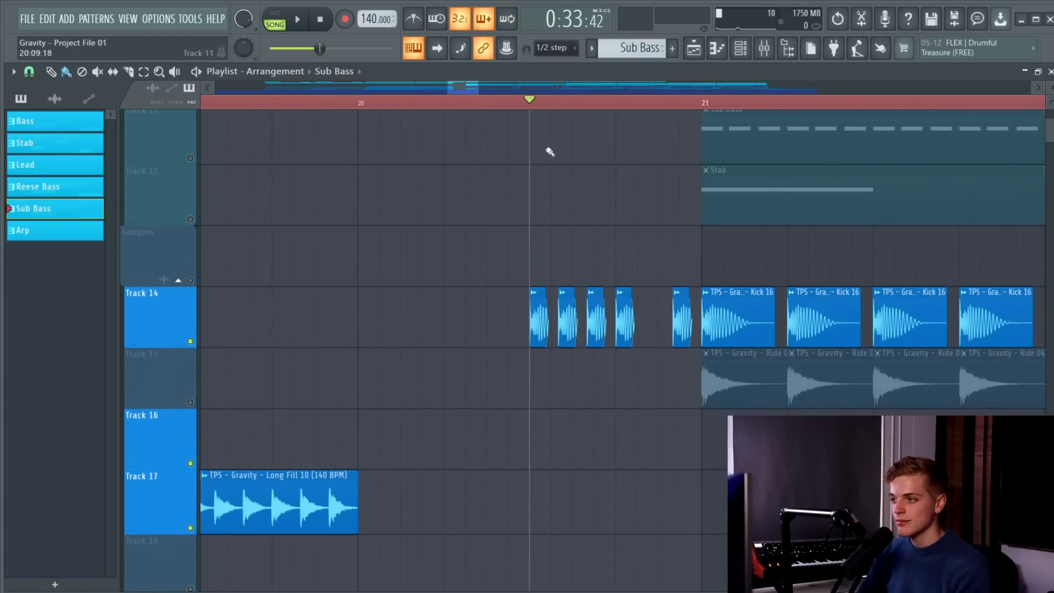
{"action": "key", "text": "space"}
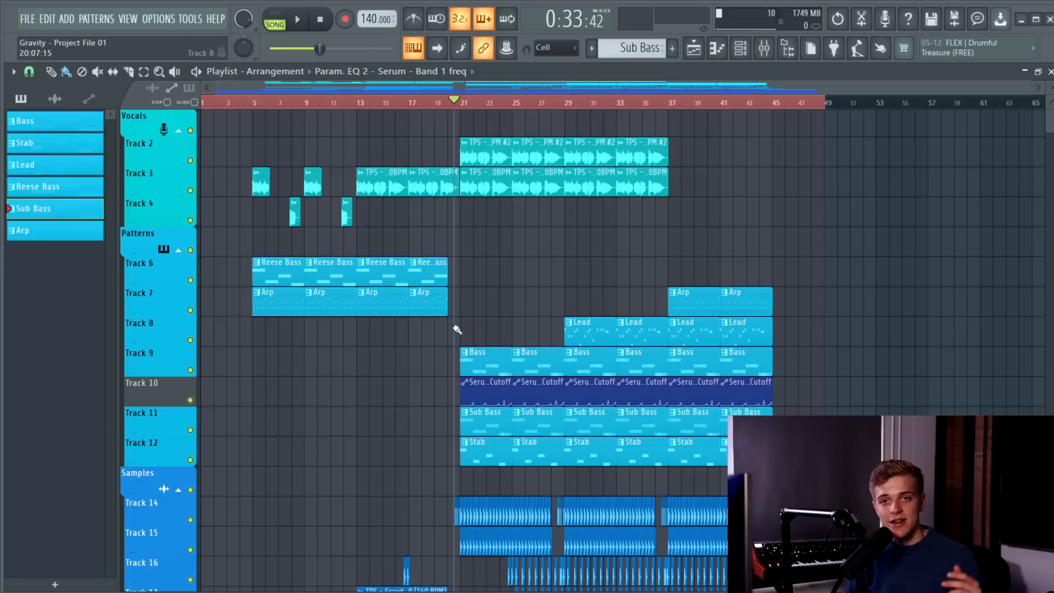
Play the full arrangement with all tracks enabled from just before bar 5.
{"action": "left_click", "coordinate": [245, 105]}
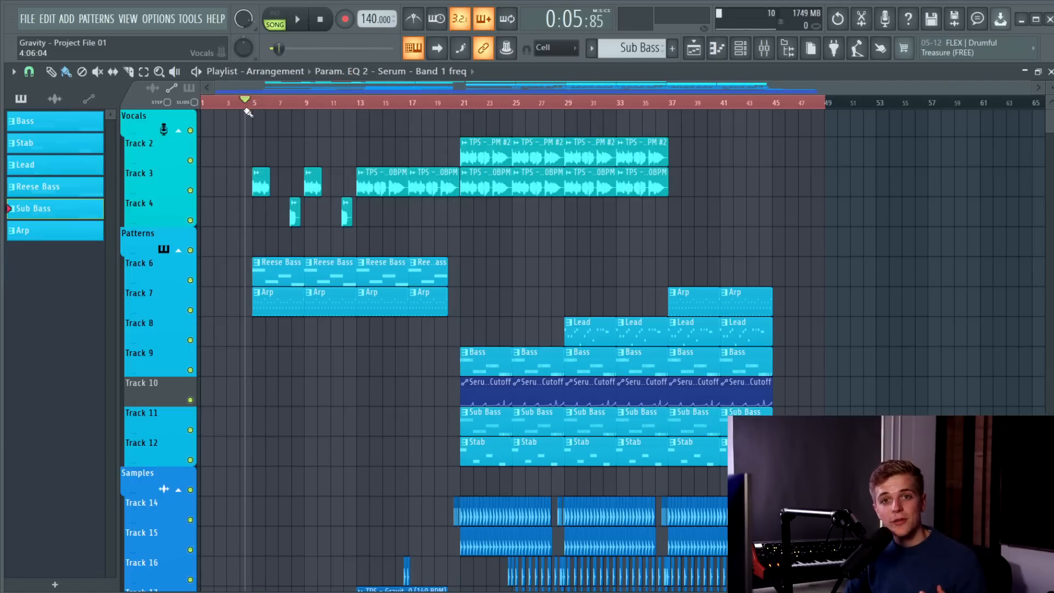
{"action": "key", "text": "space"}
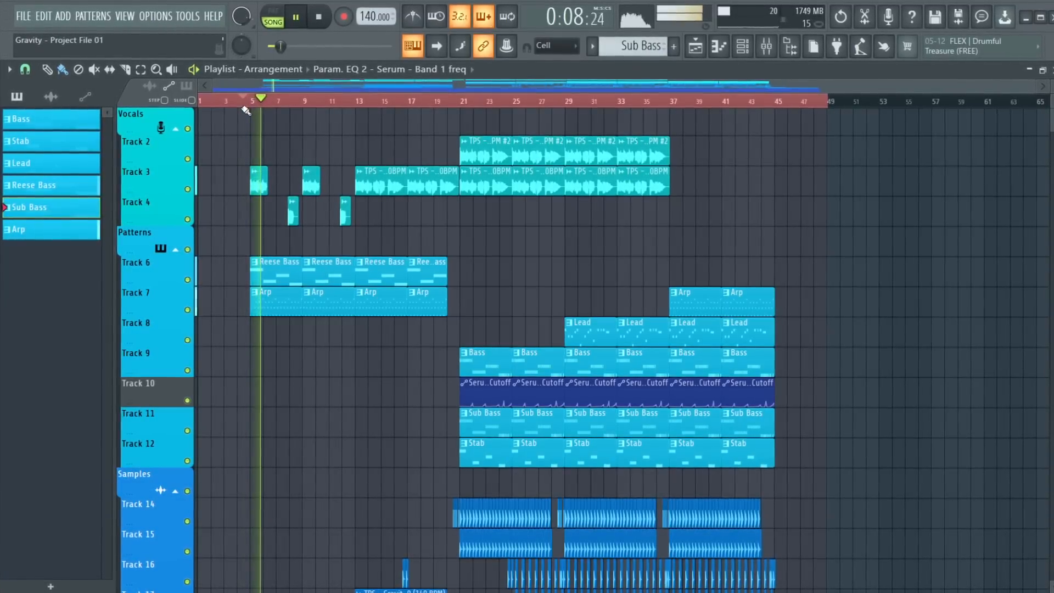